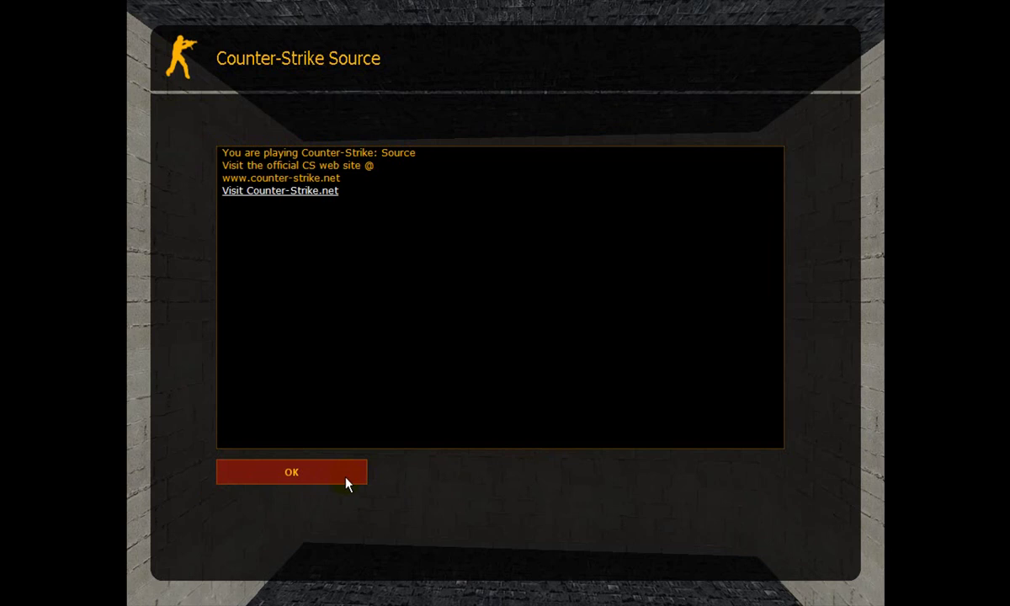
- Dismiss the in-game welcome message, look around the "Map By Sandwich" opening view, and join as a spectator
{"action": "left_click", "coordinate": [346, 481]}
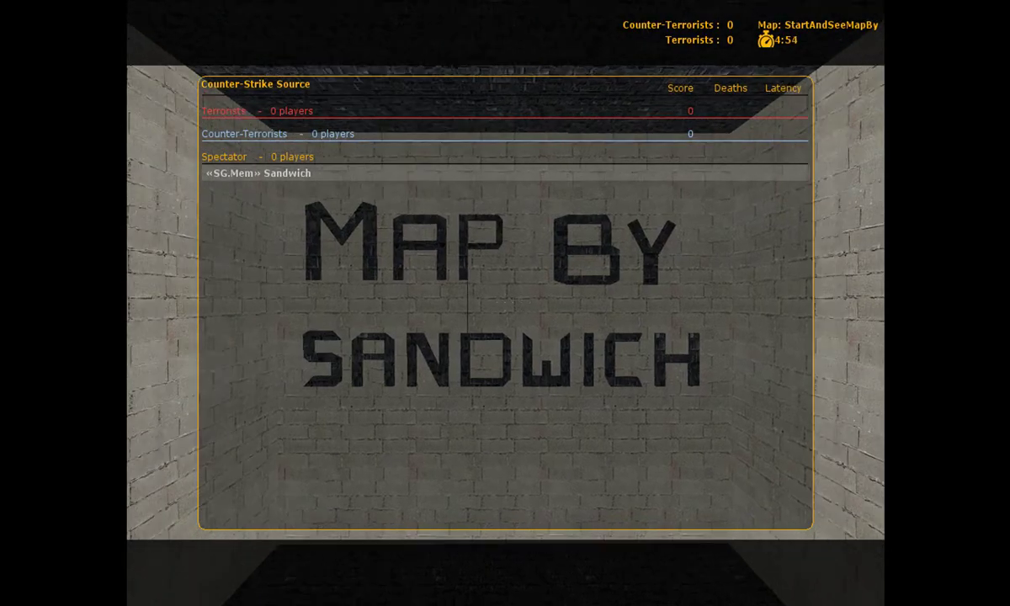
{"action": "key", "text": "w"}
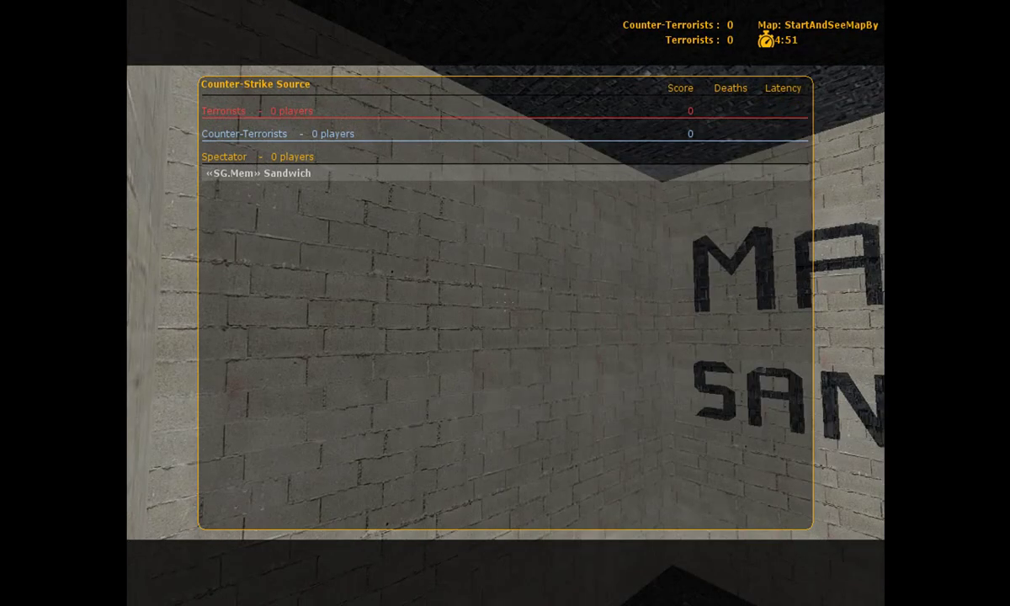
{"action": "key", "text": "Tab"}
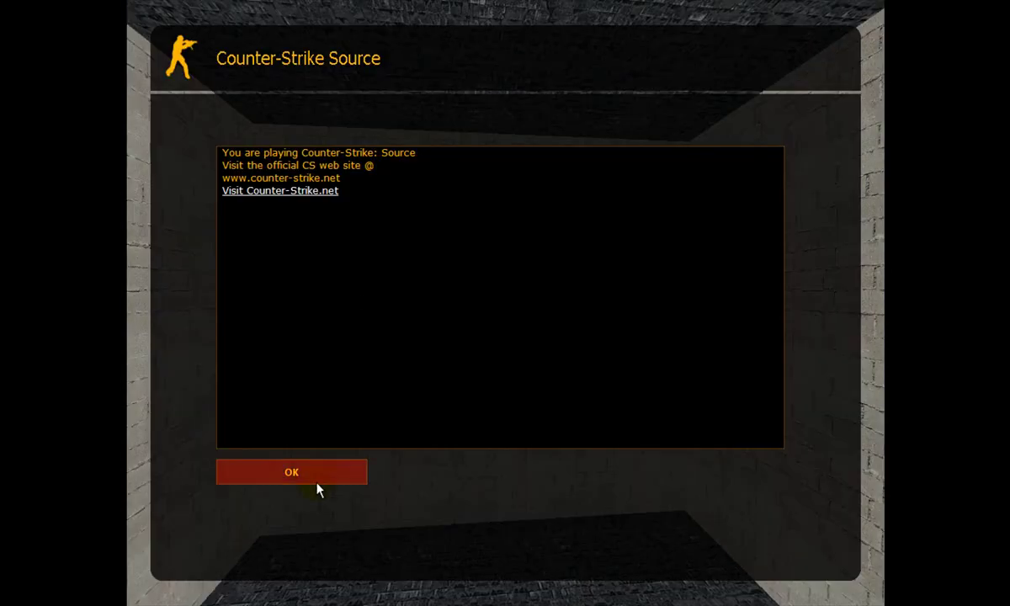
{"action": "left_click", "coordinate": [340, 477]}
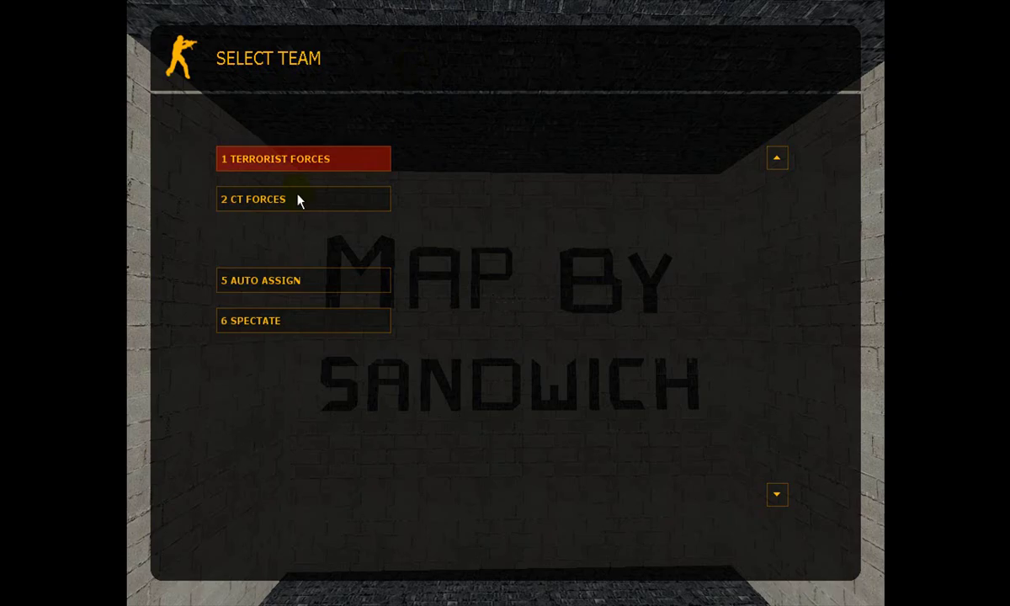
{"action": "left_click", "coordinate": [290, 321]}
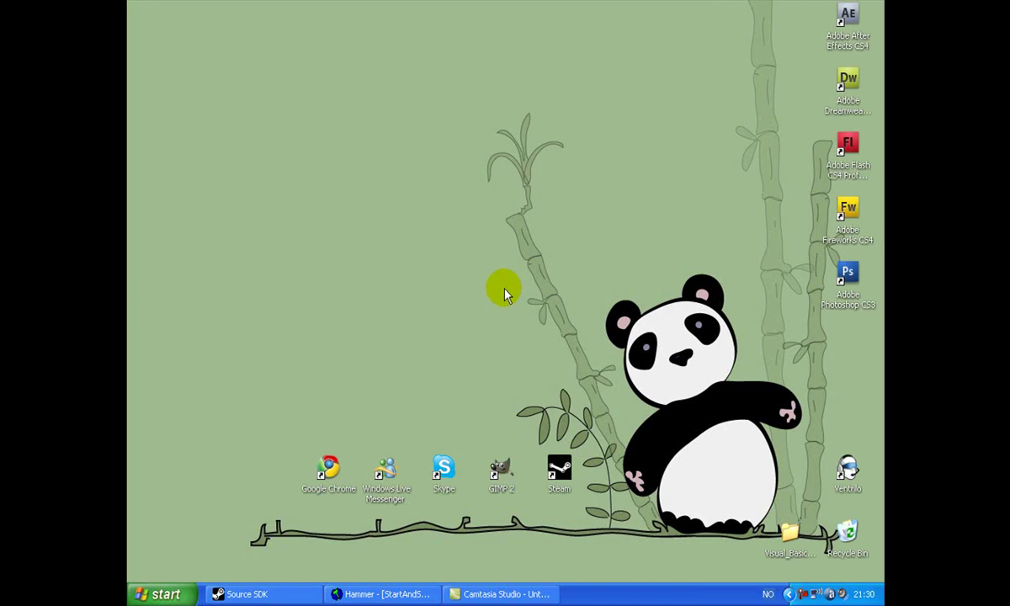
- Switch to the Hammer editor with StartAndSeeMapBy.vmf open and maximize its window
{"action": "left_click", "coordinate": [303, 593]}
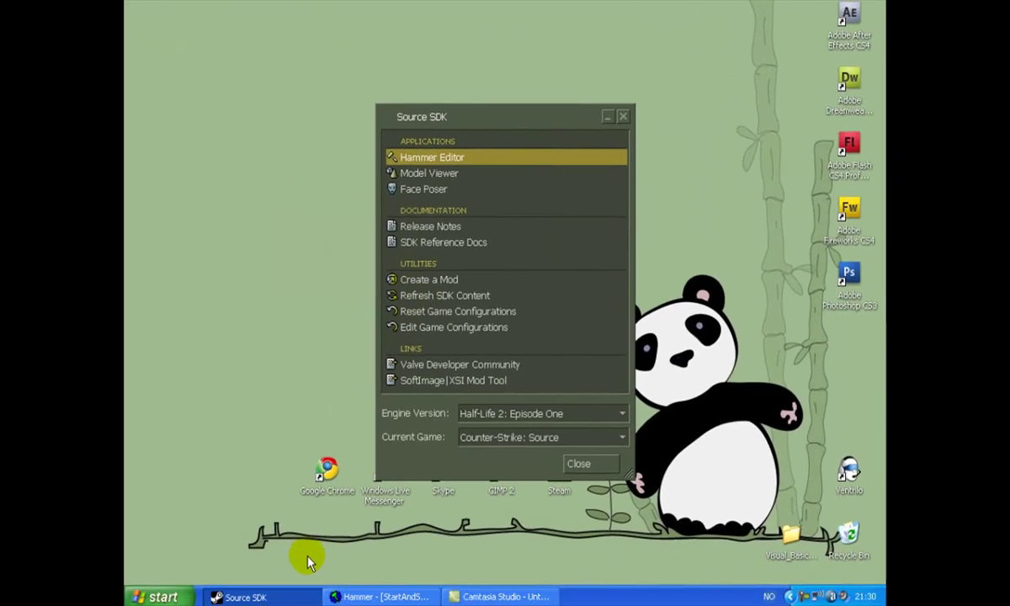
{"action": "left_click", "coordinate": [296, 594]}
{"action": "left_click", "coordinate": [386, 598]}
{"action": "left_click", "coordinate": [383, 595]}
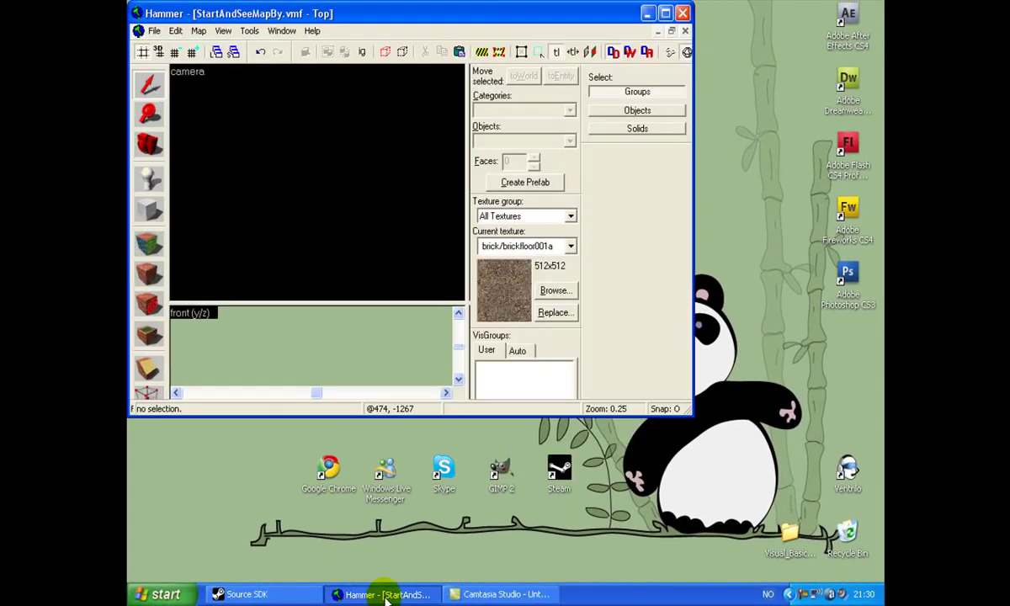
{"action": "double_click", "coordinate": [570, 7]}
- Examine the room's interior, its "MAP BY SANDWICH" wall lettering and the existing targetview1 entity in the camera view
{"action": "key", "text": "z"}
{"action": "key", "text": "s"}
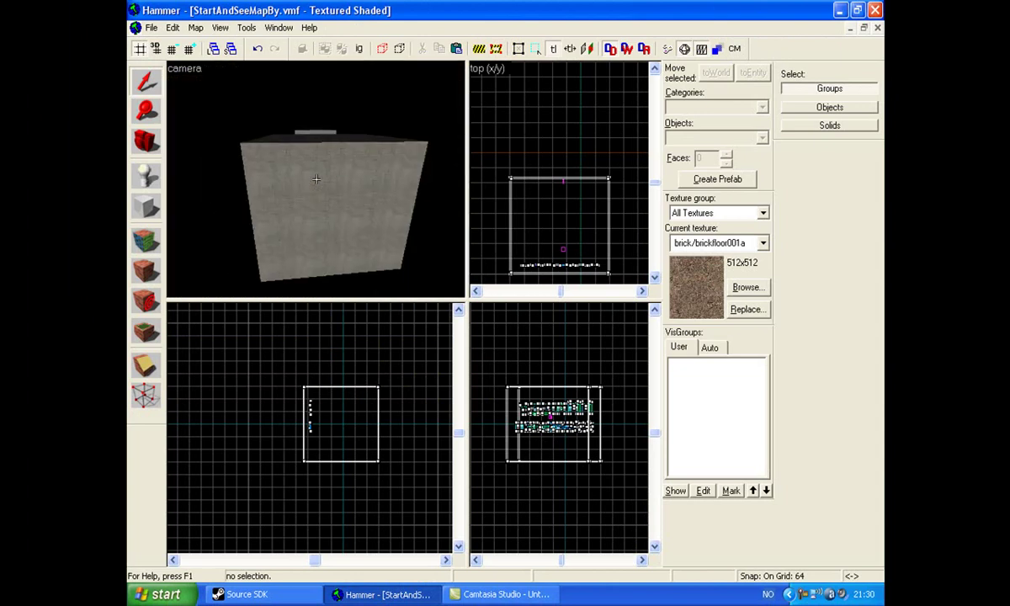
{"action": "key", "text": "d"}
{"action": "key", "text": "w"}
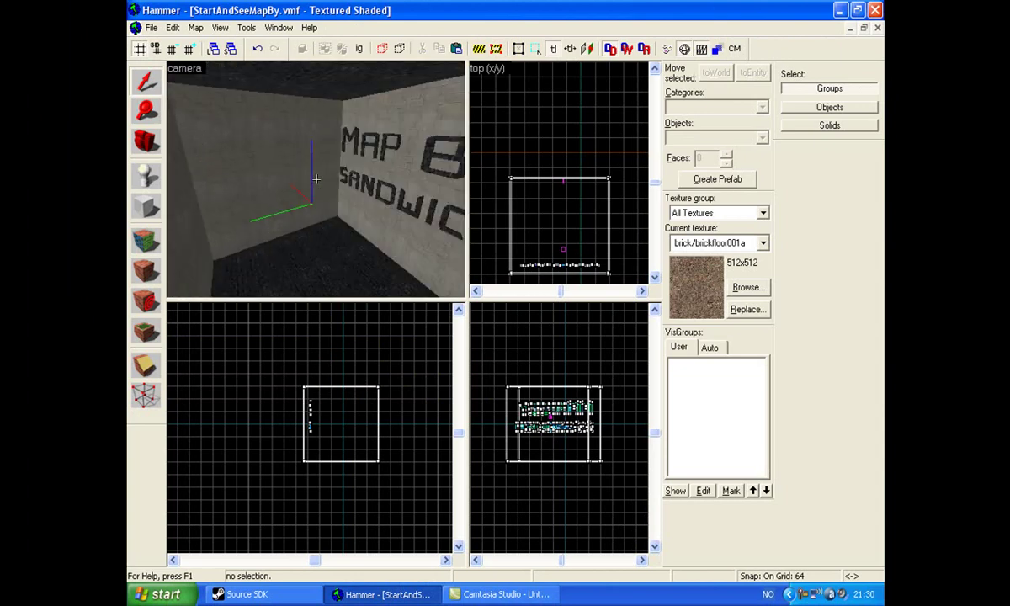
{"action": "key", "text": "w"}
{"action": "key", "text": "s"}
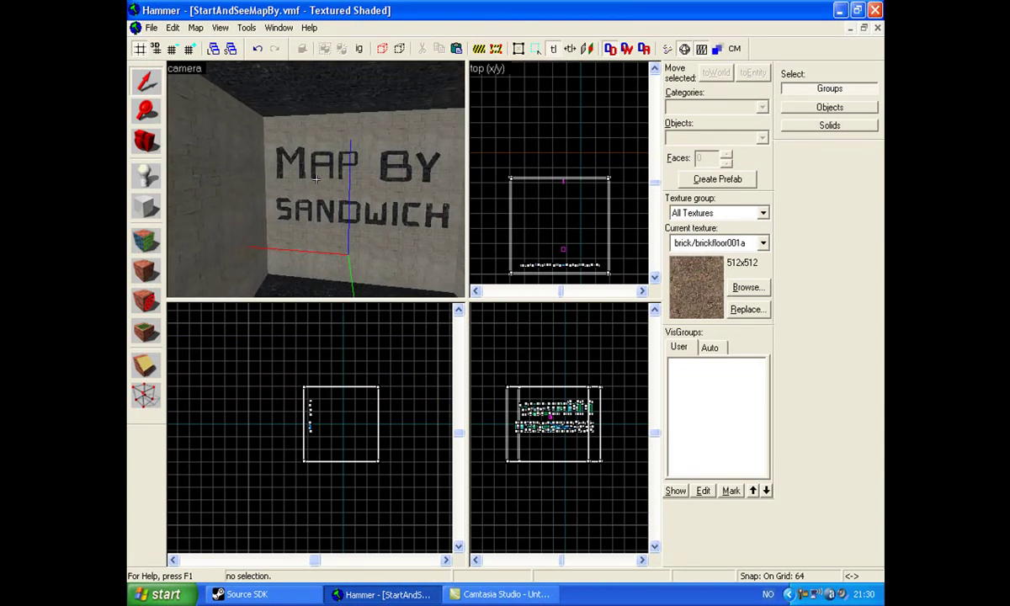
{"action": "key", "text": "a"}
{"action": "key", "text": "s"}
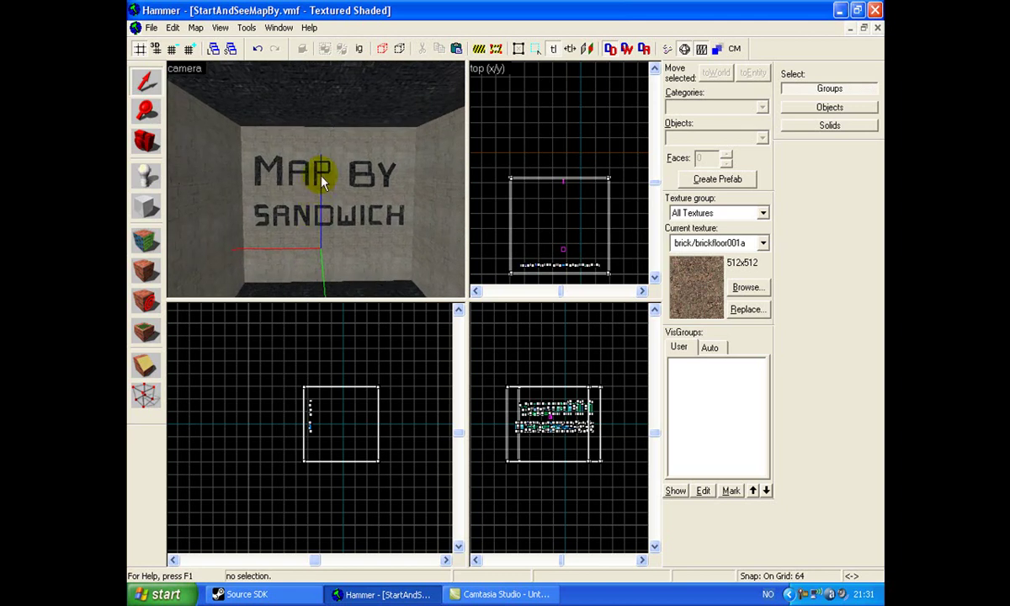
{"action": "left_click_drag", "start_coordinate": [328, 173], "coordinate": [317, 178]}
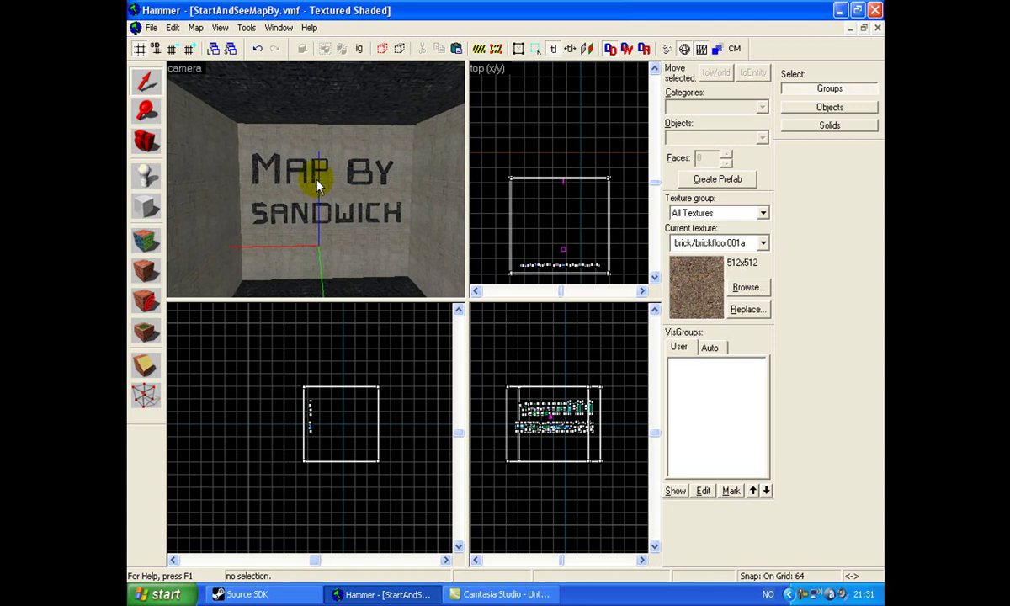
{"action": "left_click", "coordinate": [316, 180]}
- Place an info_player_terrorist entity on the floor in front of the lettered wall
{"action": "left_click", "coordinate": [151, 179]}
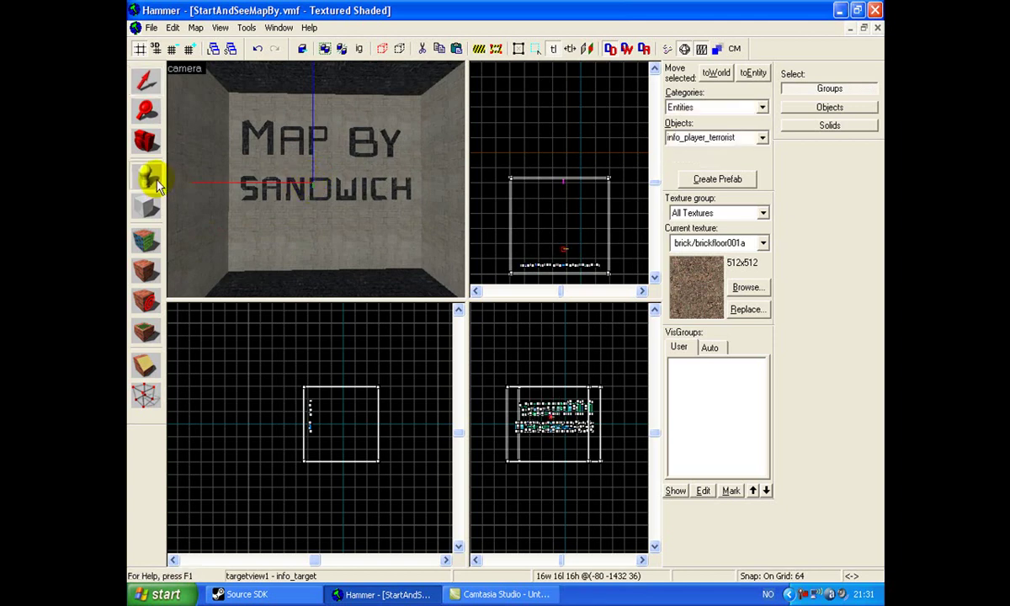
{"action": "key", "text": "z"}
{"action": "key", "text": "z"}
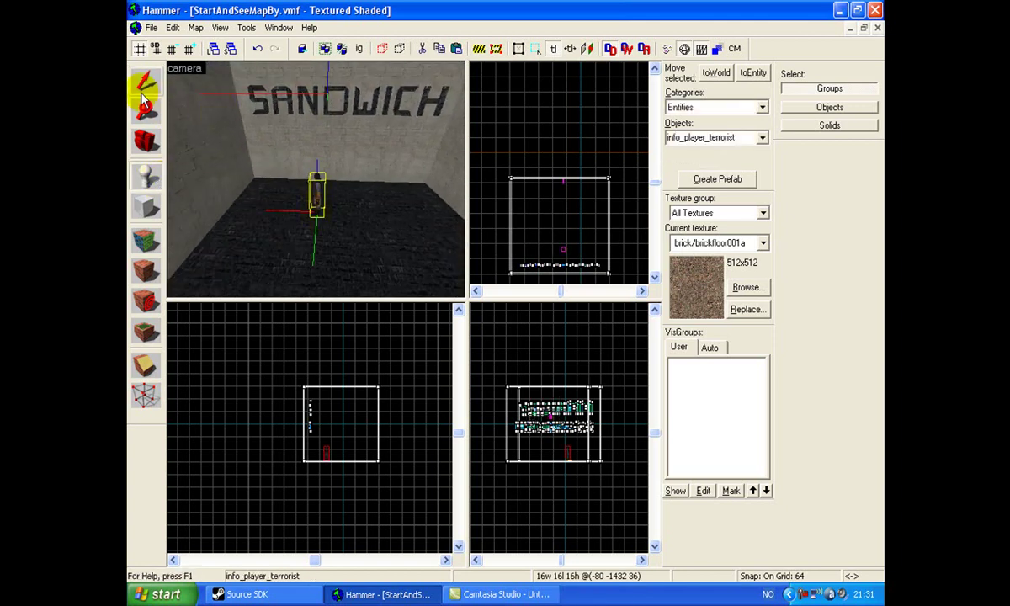
- Change the class of the newly placed entity in front of the lettered wall to info_target and apply it
{"action": "left_click", "coordinate": [143, 94]}
{"action": "key", "text": "z"}
{"action": "key", "text": "w"}
{"action": "key", "text": "z"}
{"action": "double_click", "coordinate": [317, 180]}
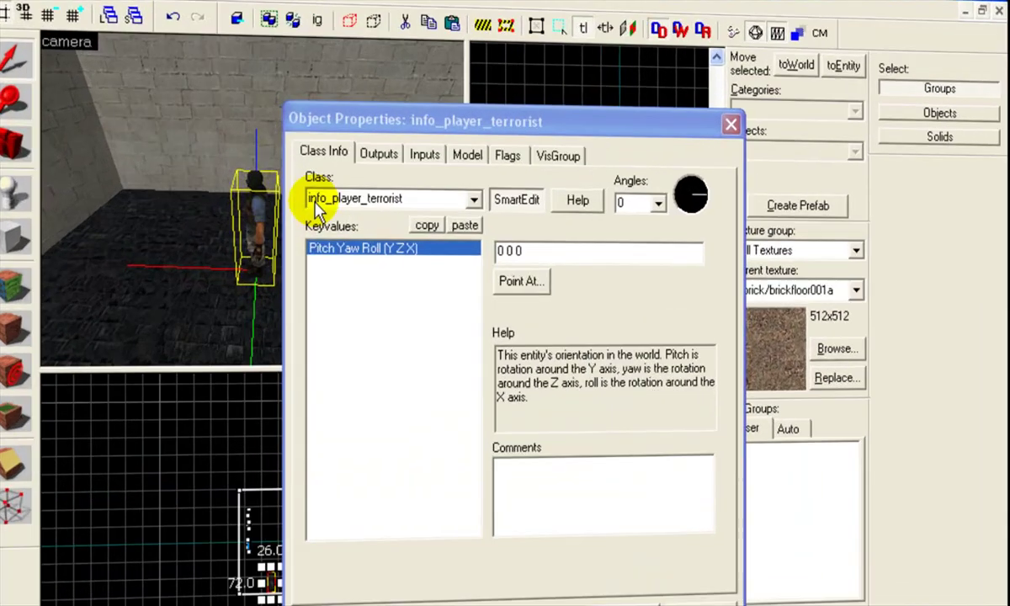
{"action": "left_click_drag", "start_coordinate": [414, 198], "coordinate": [336, 199]}
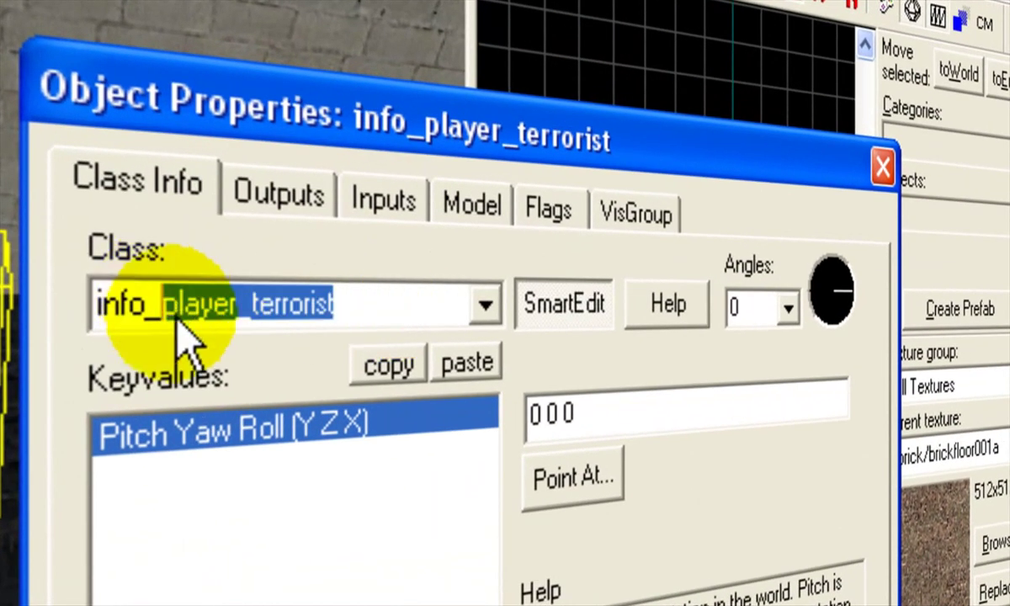
{"action": "type", "text": "target"}
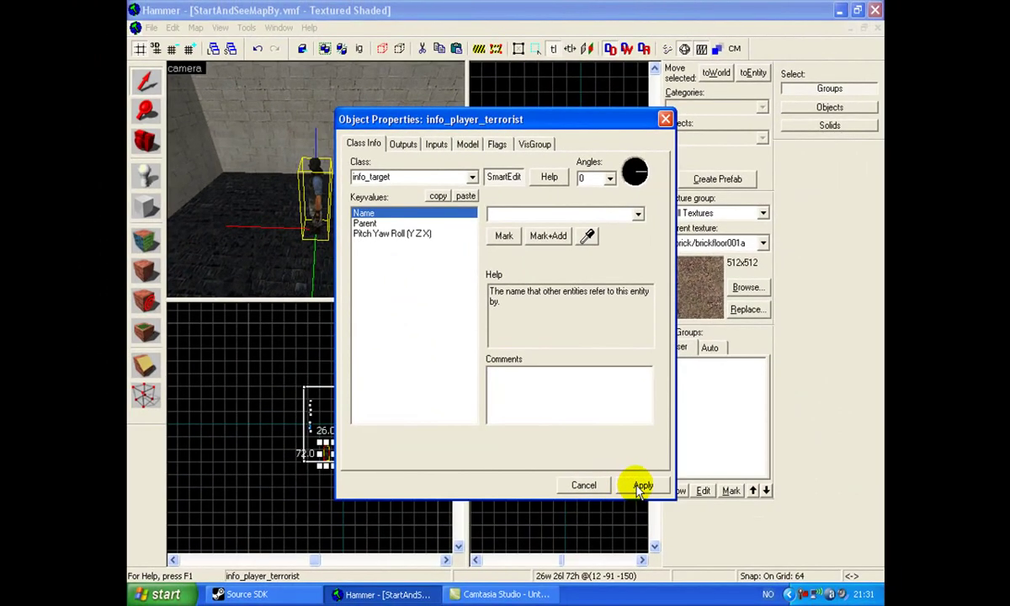
{"action": "left_click", "coordinate": [642, 486]}
{"action": "left_click", "coordinate": [583, 484]}
- Raise the new info_target off the floor to about the height of the wall lettering
{"action": "scroll", "coordinate": [421, 461], "scroll_direction": "up", "scroll_amount": 2}
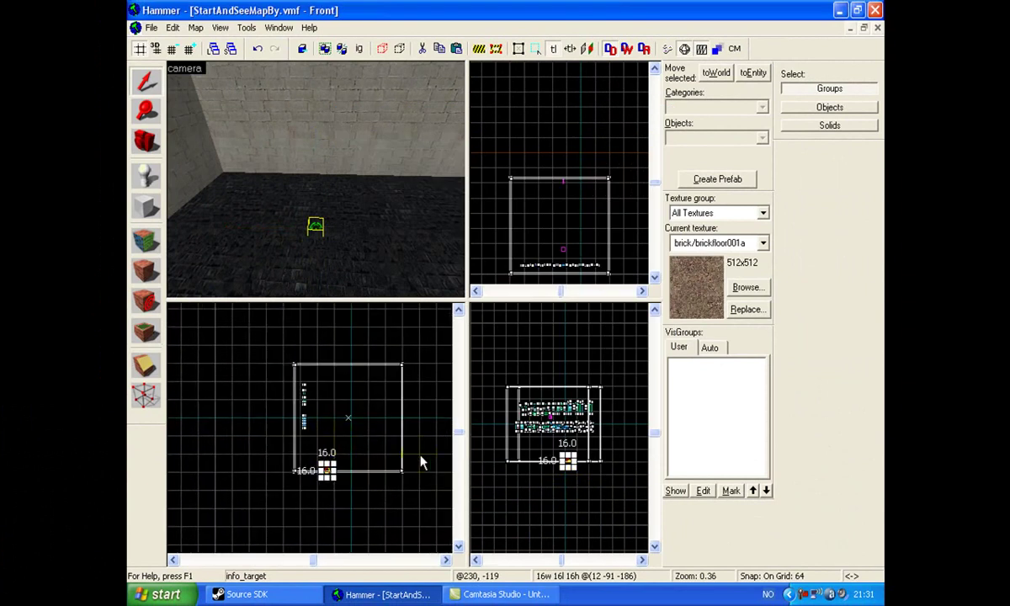
{"action": "scroll", "coordinate": [522, 467], "scroll_direction": "up", "scroll_amount": 3}
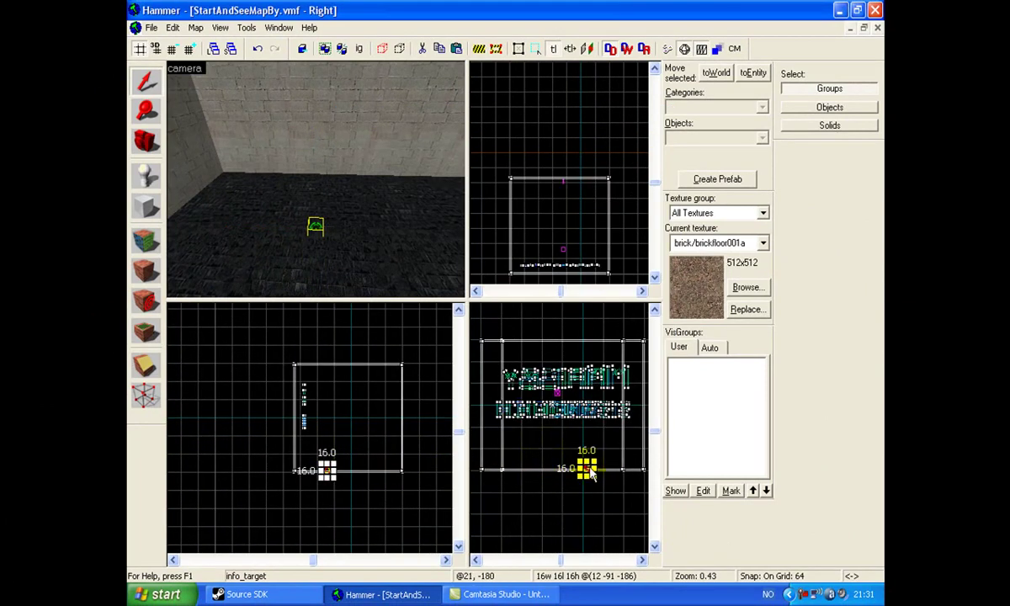
{"action": "left_click_drag", "start_coordinate": [585, 469], "coordinate": [570, 442]}
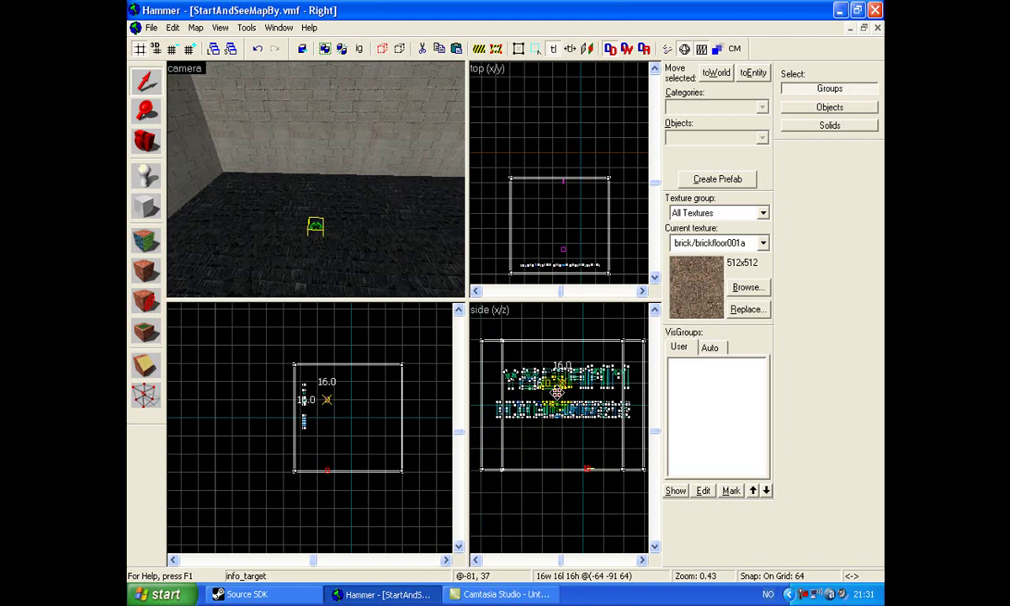
{"action": "left_click_drag", "start_coordinate": [557, 393], "coordinate": [558, 393]}
{"action": "key", "text": "z"}
{"action": "key", "text": "z"}
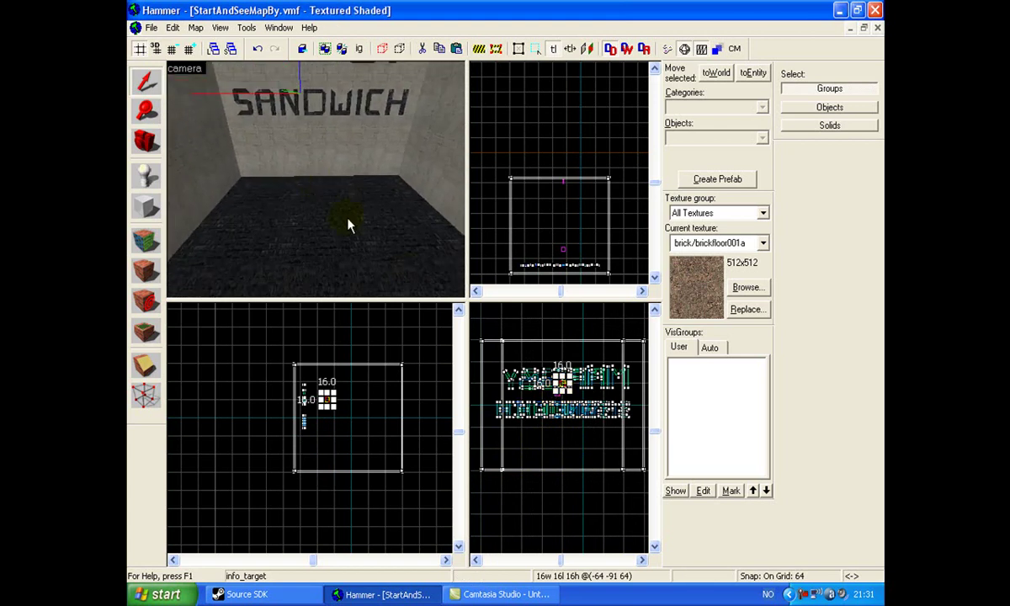
- Reduce the grid size to 4 and align the new info_target with the existing targetview1 in the side view
{"action": "left_click", "coordinate": [172, 49]}
{"action": "left_click", "coordinate": [172, 49]}
{"action": "left_click", "coordinate": [172, 49]}
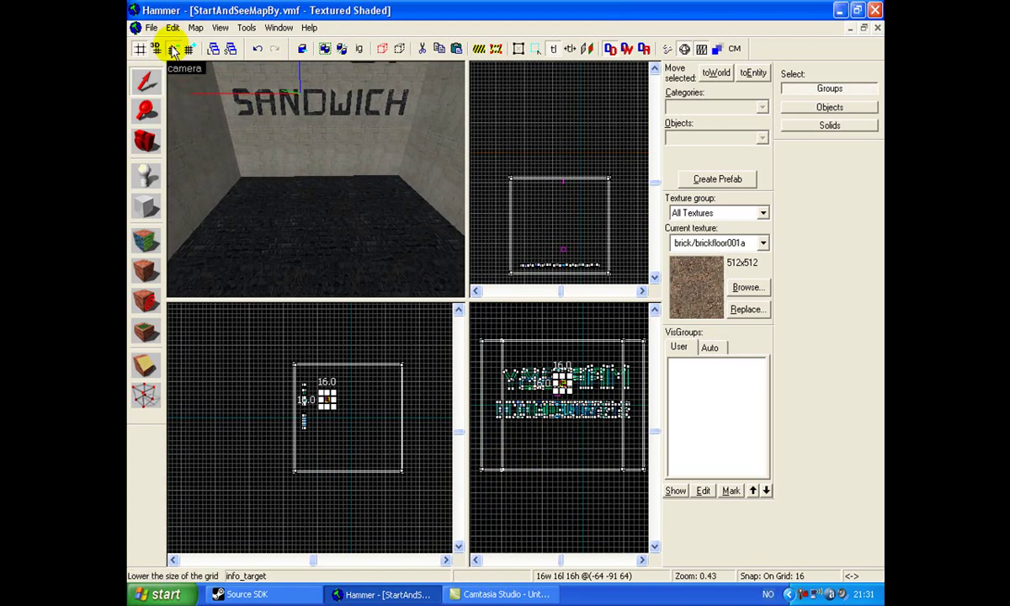
{"action": "left_click", "coordinate": [173, 49]}
{"action": "scroll", "coordinate": [552, 388], "scroll_direction": "up", "scroll_amount": 1}
{"action": "scroll", "coordinate": [552, 389], "scroll_direction": "up", "scroll_amount": 9}
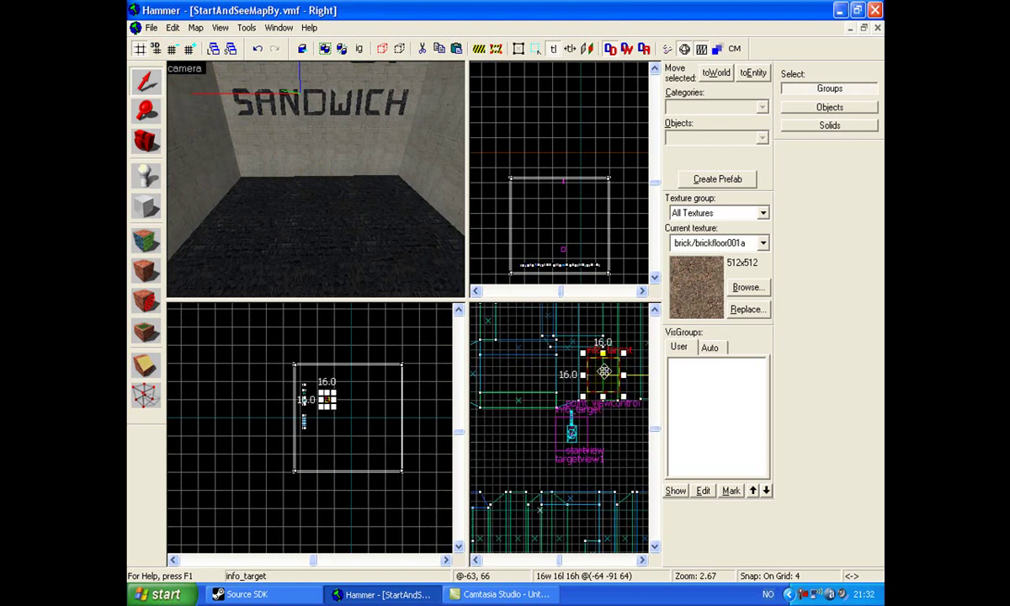
{"action": "scroll", "coordinate": [574, 433], "scroll_direction": "up", "scroll_amount": 6}
{"action": "key", "text": "z"}
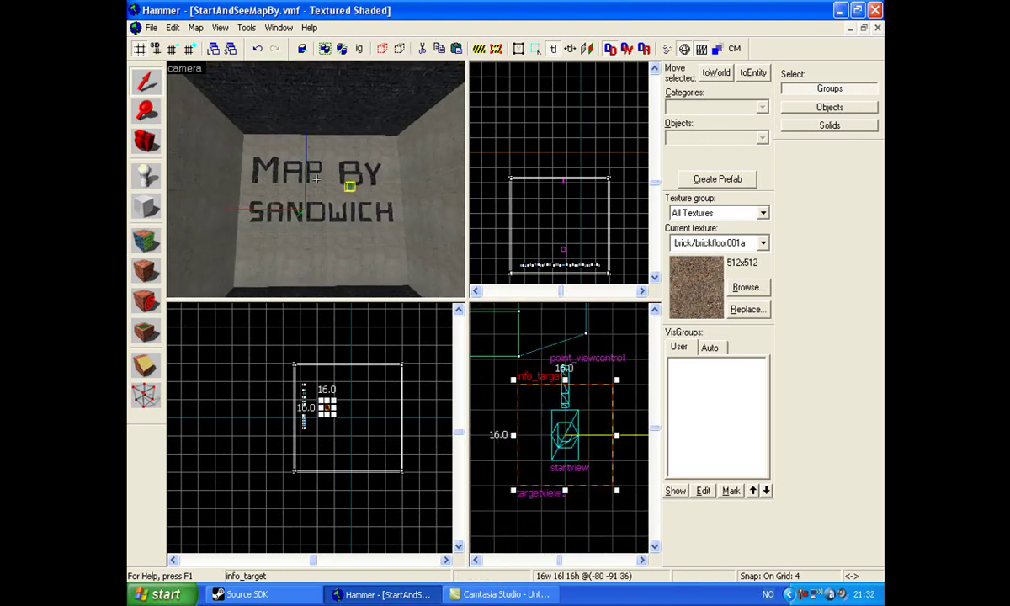
{"action": "key", "text": "z"}
- Move the new info_target sideways in the side view so it sits apart from the existing targetview1 and startview entities
{"action": "scroll", "coordinate": [548, 516], "scroll_direction": "down", "scroll_amount": 10}
{"action": "scroll", "coordinate": [539, 505], "scroll_direction": "down", "scroll_amount": 3}
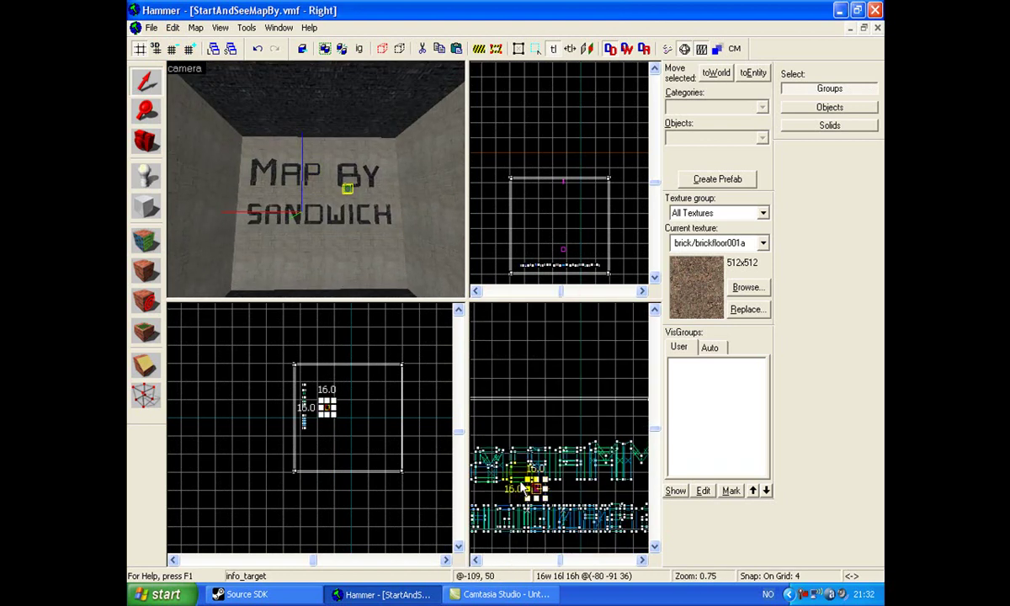
{"action": "scroll", "coordinate": [563, 484], "scroll_direction": "up", "scroll_amount": 7}
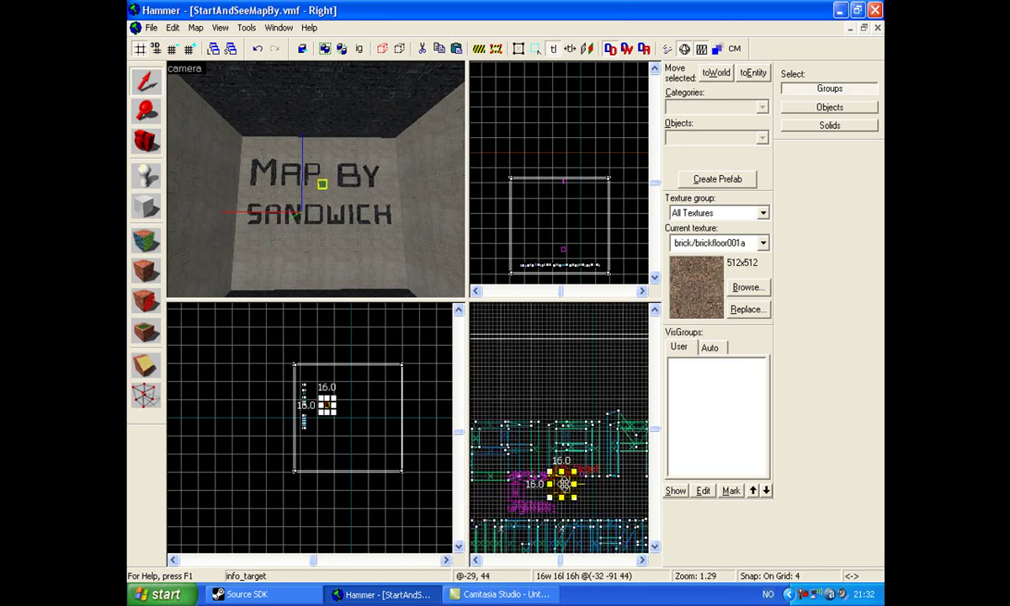
{"action": "left_click_drag", "start_coordinate": [564, 483], "coordinate": [591, 500]}
{"action": "key", "text": "z"}
{"action": "left_click_drag", "start_coordinate": [316, 179], "coordinate": [318, 183]}
- Place another info_player_terrorist entity on the floor at the end of the room facing away from the lettering
{"action": "left_click", "coordinate": [145, 177]}
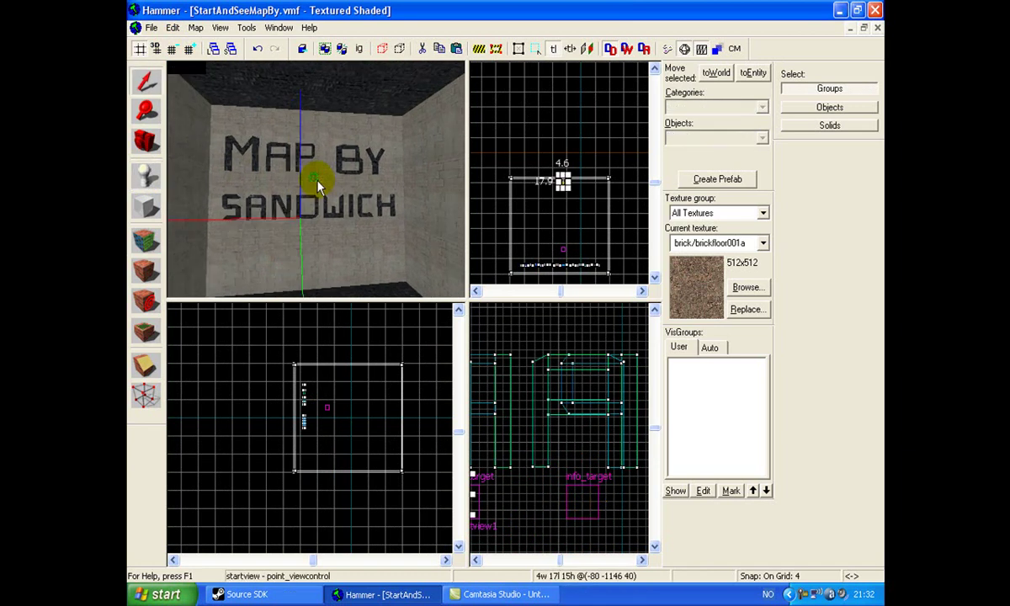
{"action": "key", "text": "z"}
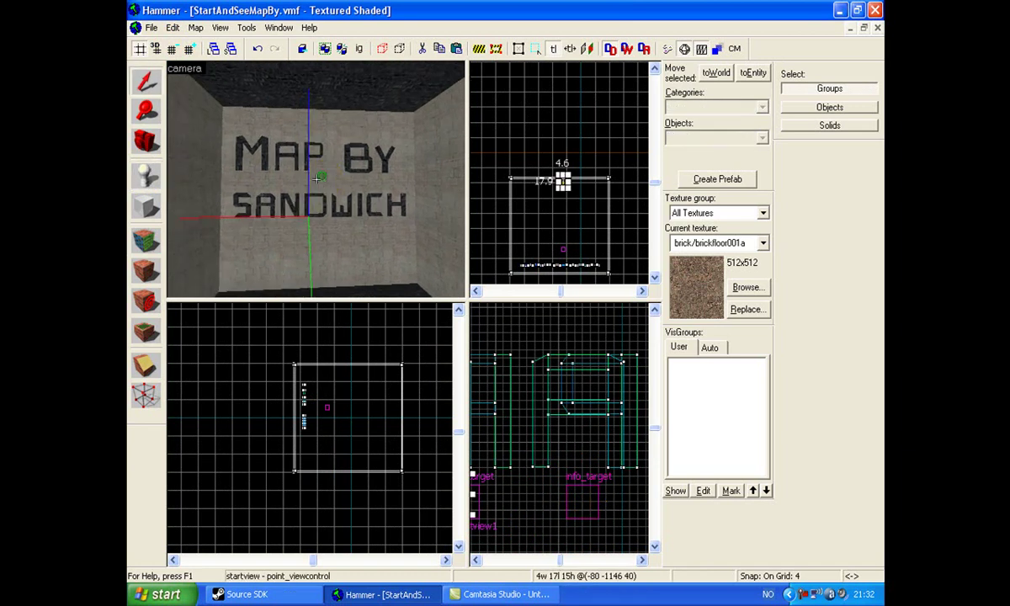
{"action": "key", "text": "z"}
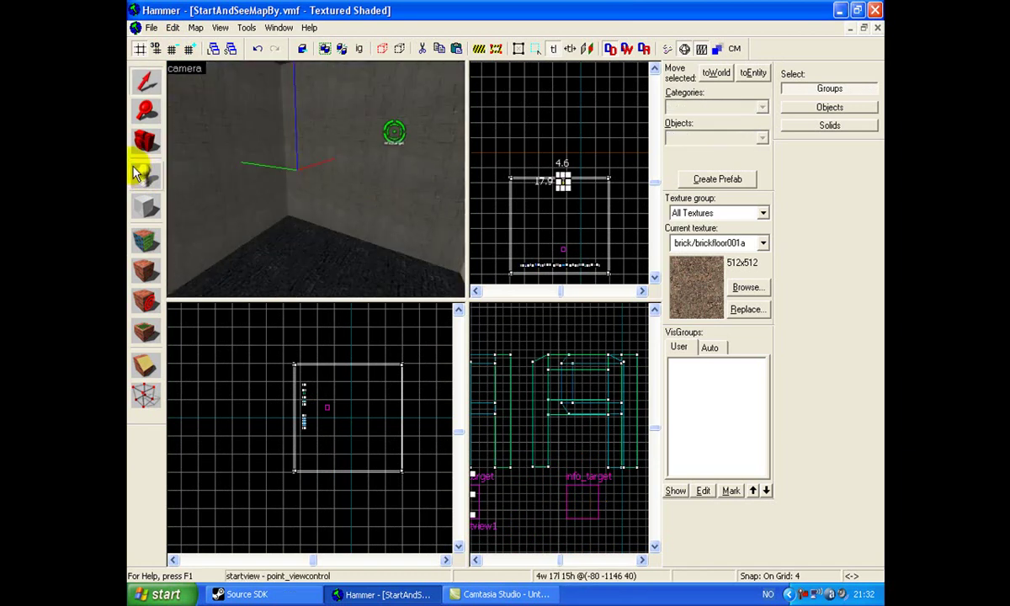
{"action": "left_click", "coordinate": [144, 177]}
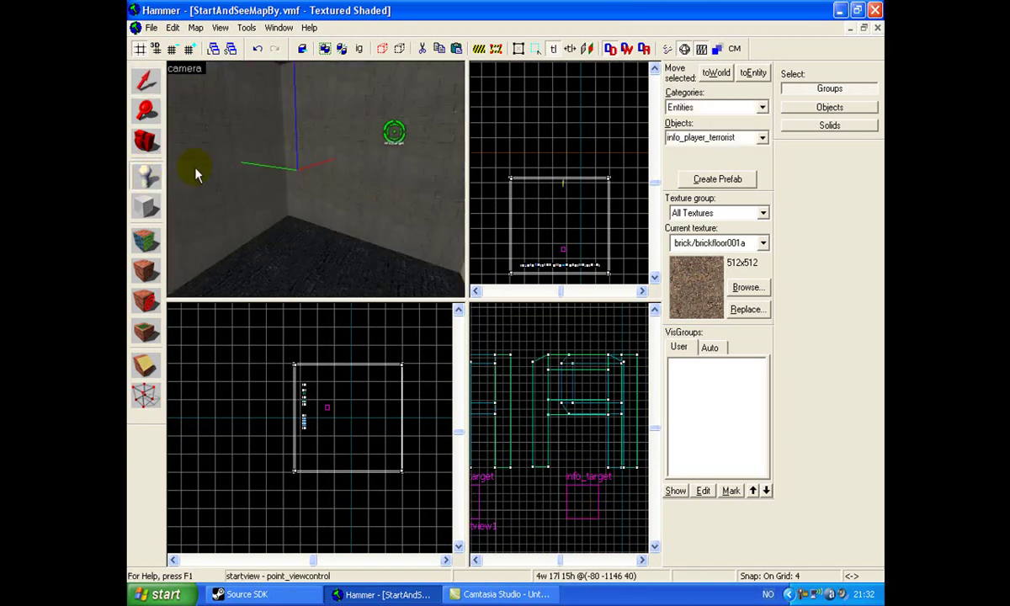
- Change the class of the second placed entity to point_viewcontrol and apply it
{"action": "left_click", "coordinate": [134, 78]}
{"action": "double_click", "coordinate": [314, 238]}
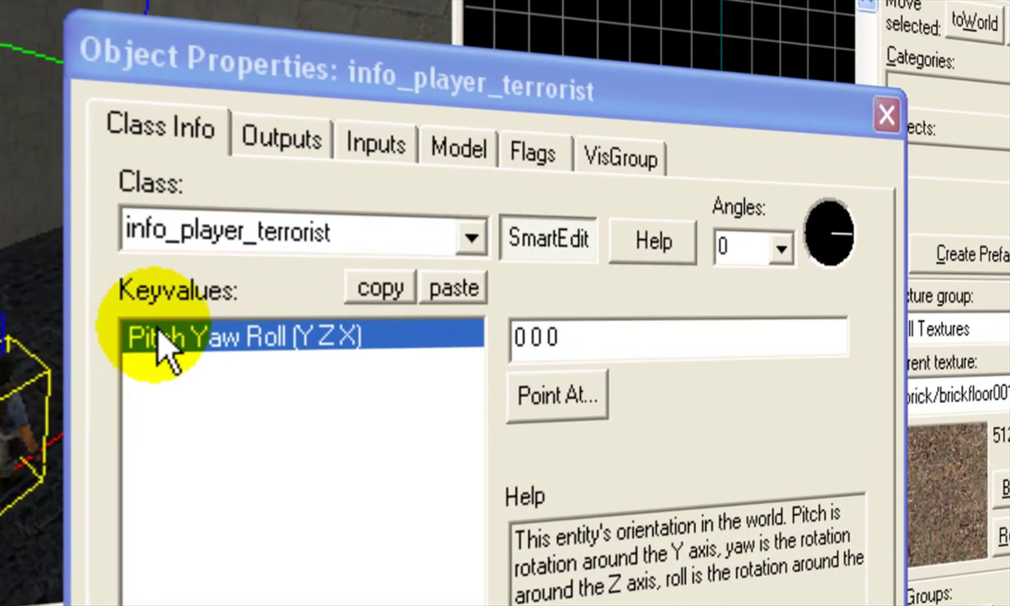
{"action": "left_click_drag", "start_coordinate": [354, 233], "coordinate": [106, 240]}
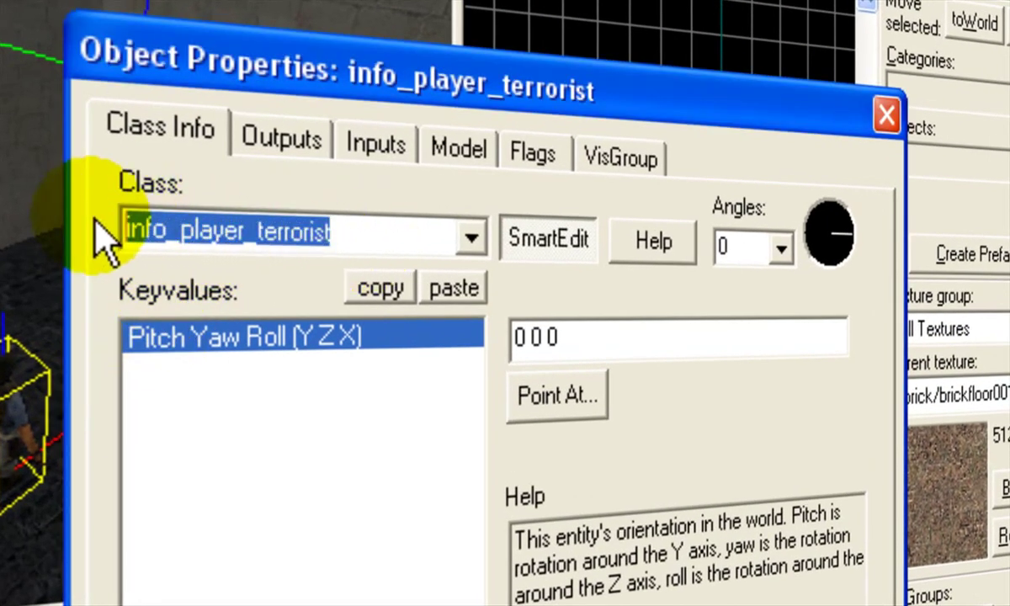
{"action": "type", "text": "poi"}
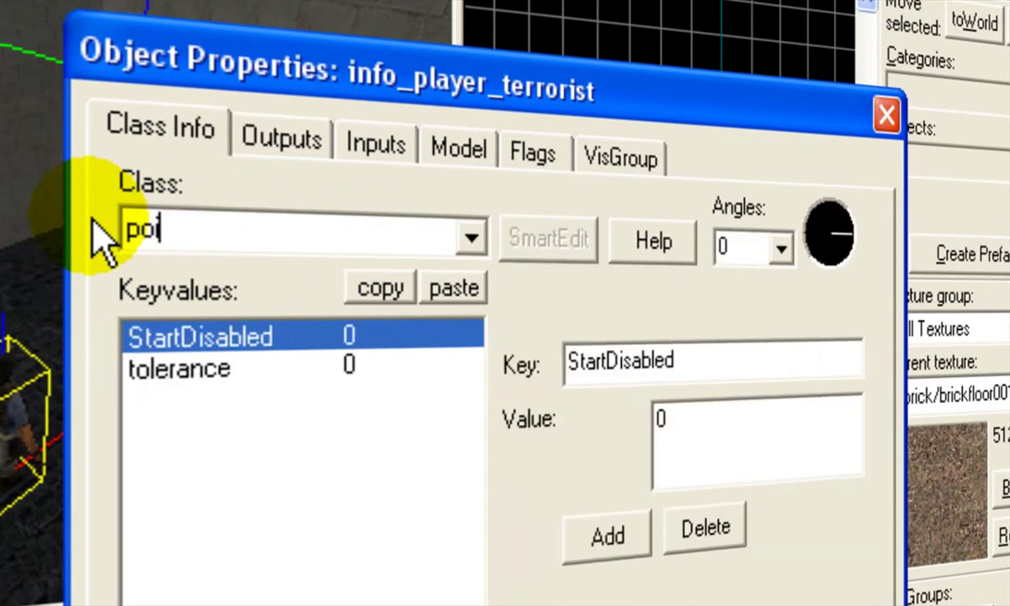
{"action": "type", "text": "nt_viewcontrol"}
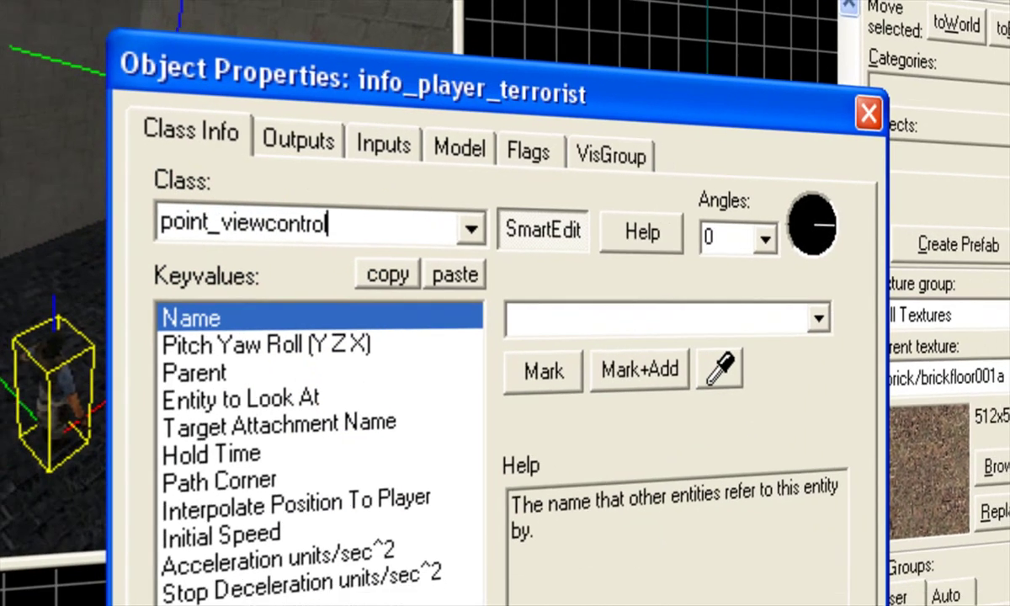
{"action": "left_click", "coordinate": [660, 532]}
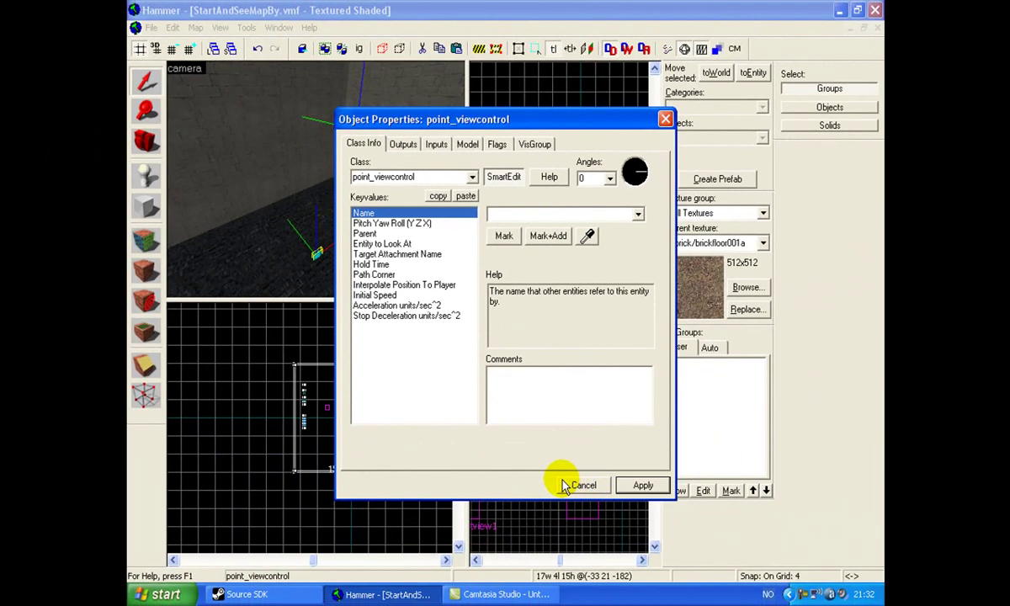
- Raise the point_viewcontrol from the floor to the height of the info_targets between the two lettering rows in the side view
{"action": "left_click", "coordinate": [566, 485]}
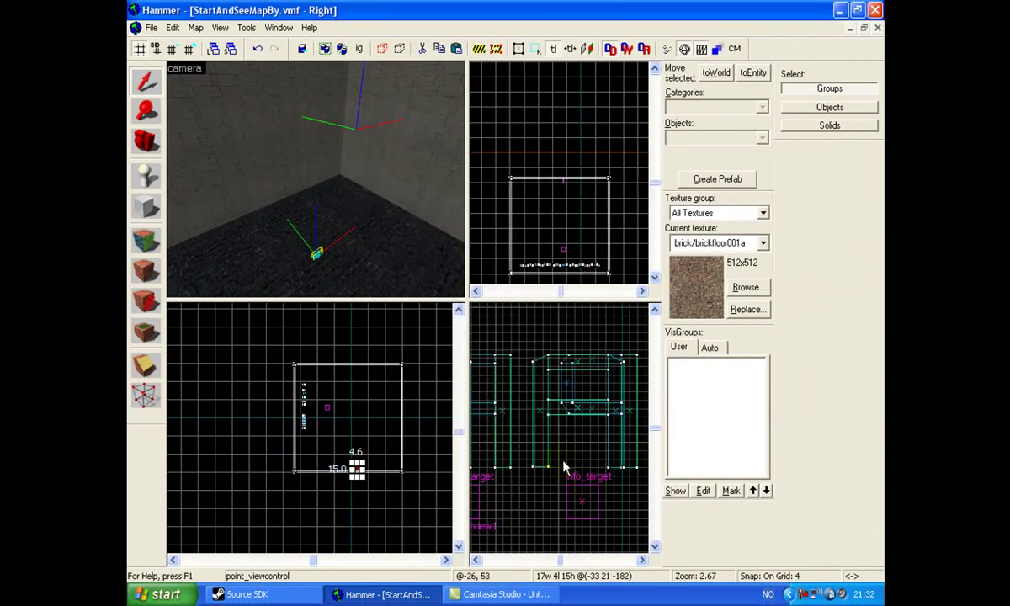
{"action": "scroll", "coordinate": [356, 474], "scroll_direction": "up", "scroll_amount": 4}
{"action": "scroll", "coordinate": [587, 515], "scroll_direction": "down", "scroll_amount": 13}
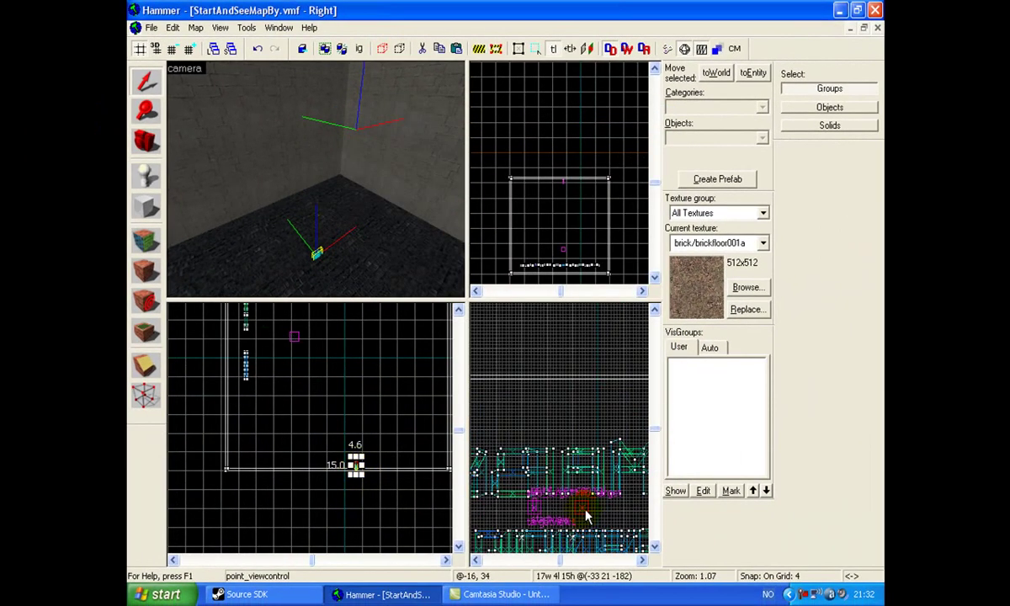
{"action": "scroll", "coordinate": [579, 527], "scroll_direction": "up", "scroll_amount": 4}
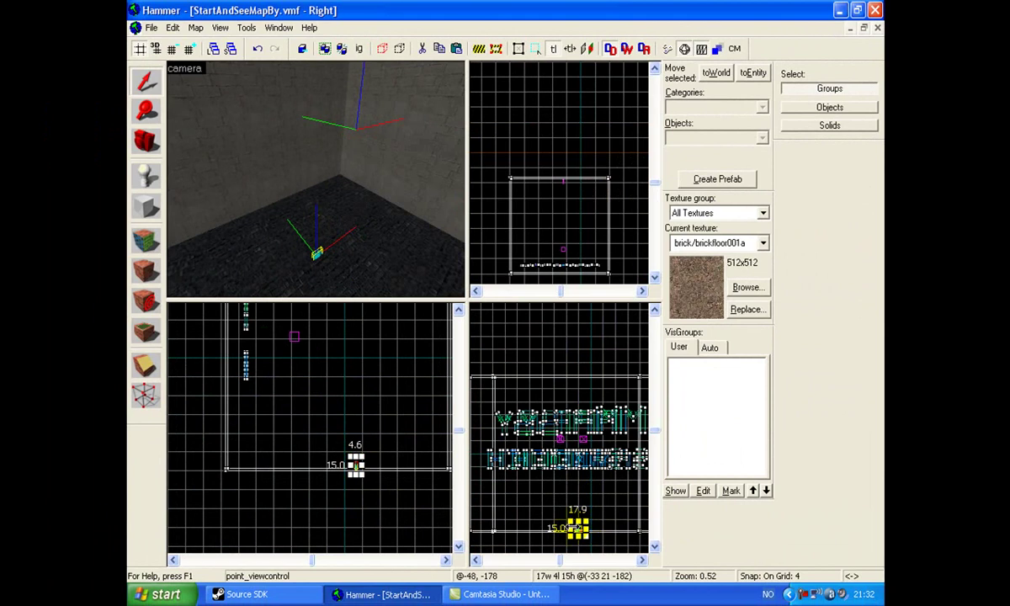
{"action": "scroll", "coordinate": [577, 527], "scroll_direction": "up", "scroll_amount": 2}
{"action": "left_click_drag", "start_coordinate": [576, 526], "coordinate": [573, 490]}
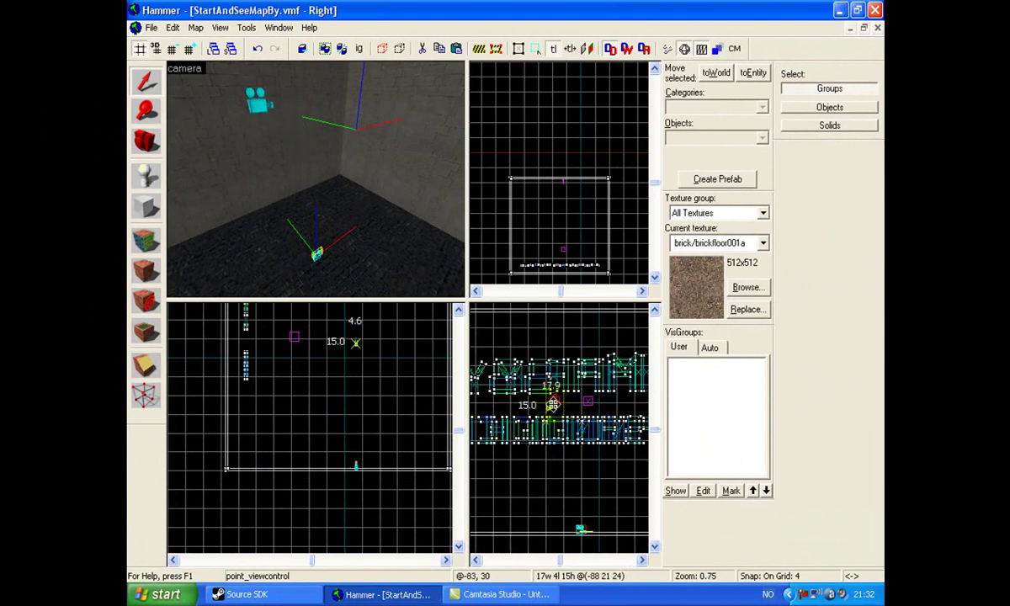
{"action": "scroll", "coordinate": [551, 397], "scroll_direction": "up", "scroll_amount": 11}
{"action": "left_click_drag", "start_coordinate": [551, 398], "coordinate": [566, 420]}
- Move the point_viewcontrol sideways in the side view to line it up with the new unnamed info_target
{"action": "key", "text": "z"}
{"action": "key", "text": "w"}
{"action": "key", "text": "s"}
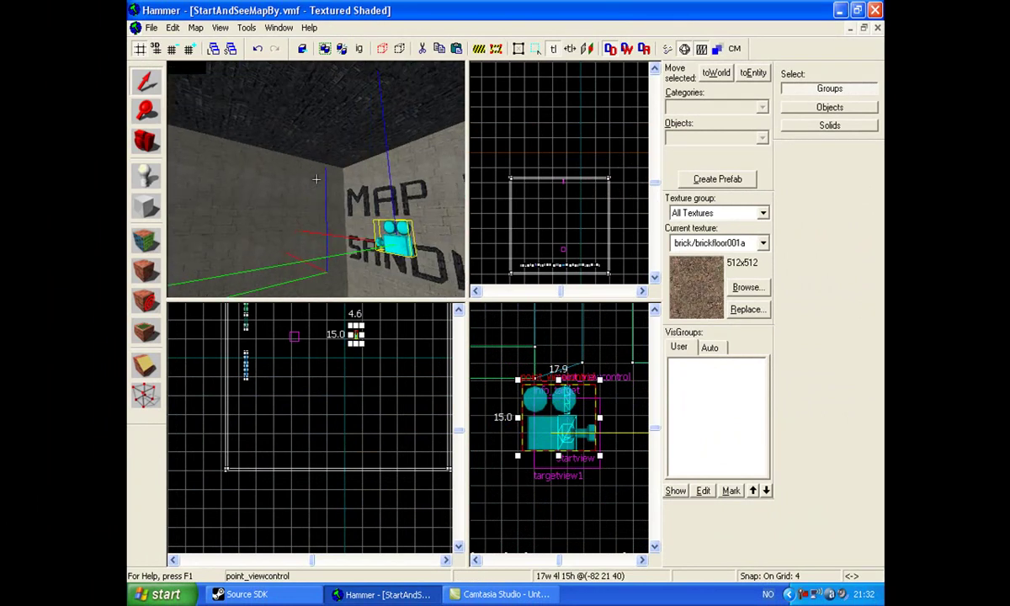
{"action": "key", "text": "z"}
{"action": "scroll", "coordinate": [540, 425], "scroll_direction": "down", "scroll_amount": 8}
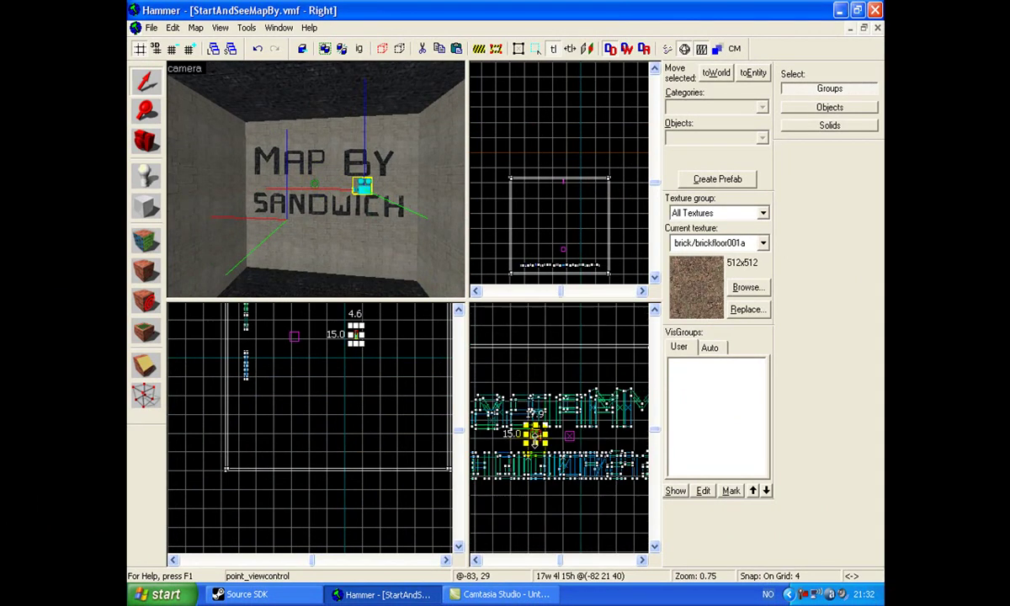
{"action": "scroll", "coordinate": [573, 434], "scroll_direction": "up", "scroll_amount": 13}
{"action": "left_click_drag", "start_coordinate": [572, 434], "coordinate": [546, 434]}
- Move the point_viewcontrol in the top view away from the lettering, toward the opposite wall
{"action": "scroll", "coordinate": [553, 256], "scroll_direction": "down", "scroll_amount": 9}
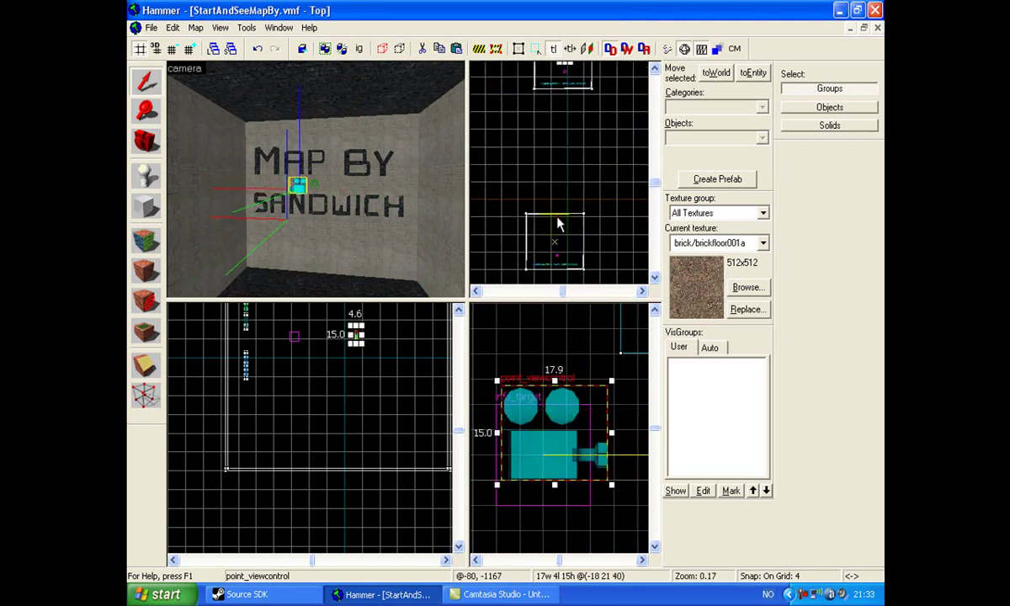
{"action": "scroll", "coordinate": [560, 169], "scroll_direction": "up", "scroll_amount": 7}
{"action": "scroll", "coordinate": [566, 155], "scroll_direction": "up", "scroll_amount": 6}
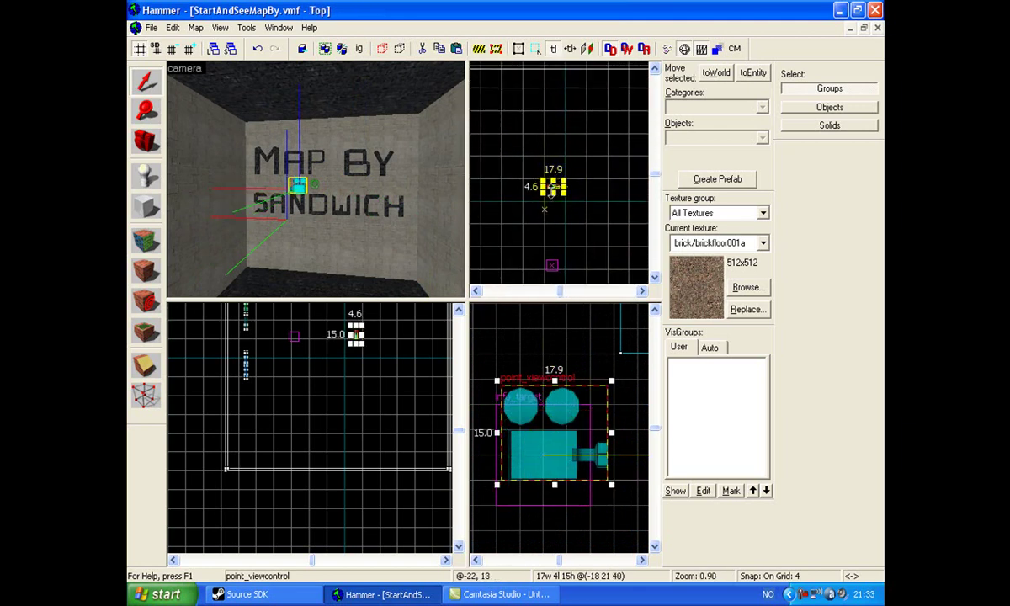
{"action": "left_click_drag", "start_coordinate": [552, 186], "coordinate": [547, 97]}
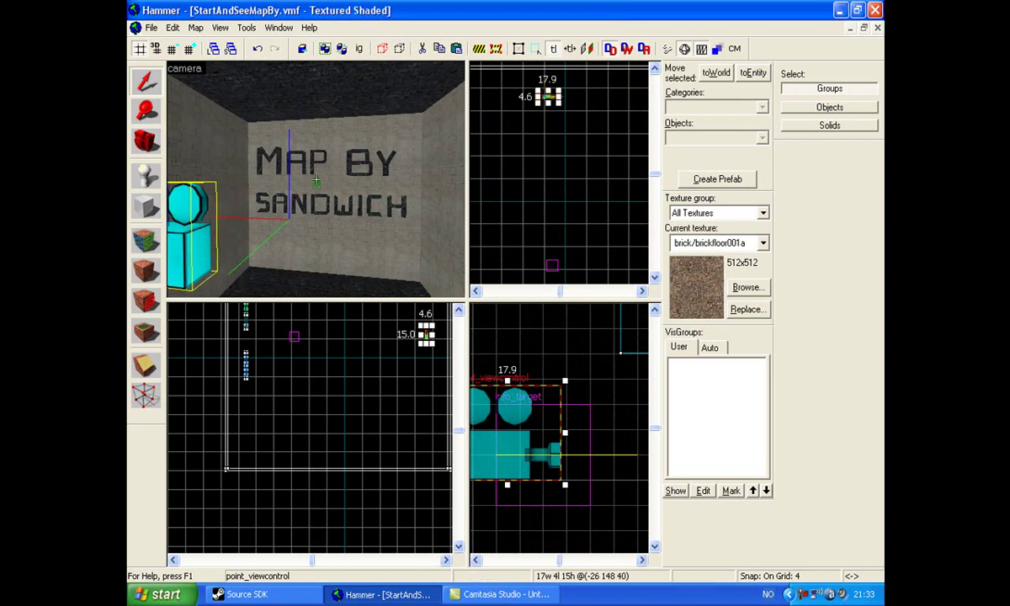
- Nudge the point_viewcontrol slightly closer to the back wall in the top view
{"action": "key", "text": "z"}
{"action": "key", "text": "s"}
{"action": "key", "text": "z"}
{"action": "scroll", "coordinate": [491, 144], "scroll_direction": "down", "scroll_amount": 7}
{"action": "scroll", "coordinate": [497, 125], "scroll_direction": "up", "scroll_amount": 9}
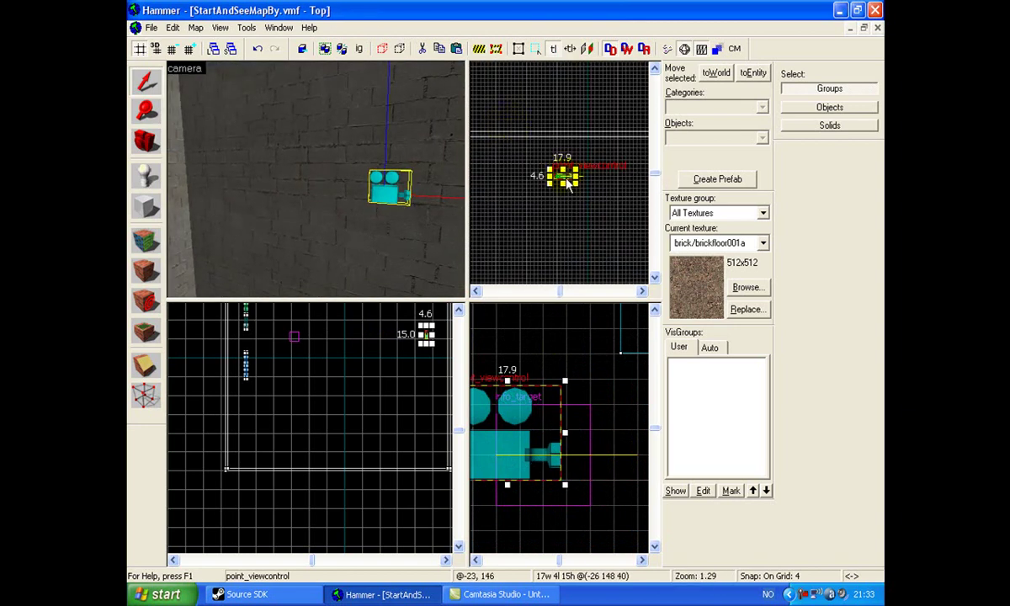
{"action": "left_click_drag", "start_coordinate": [562, 177], "coordinate": [556, 171]}
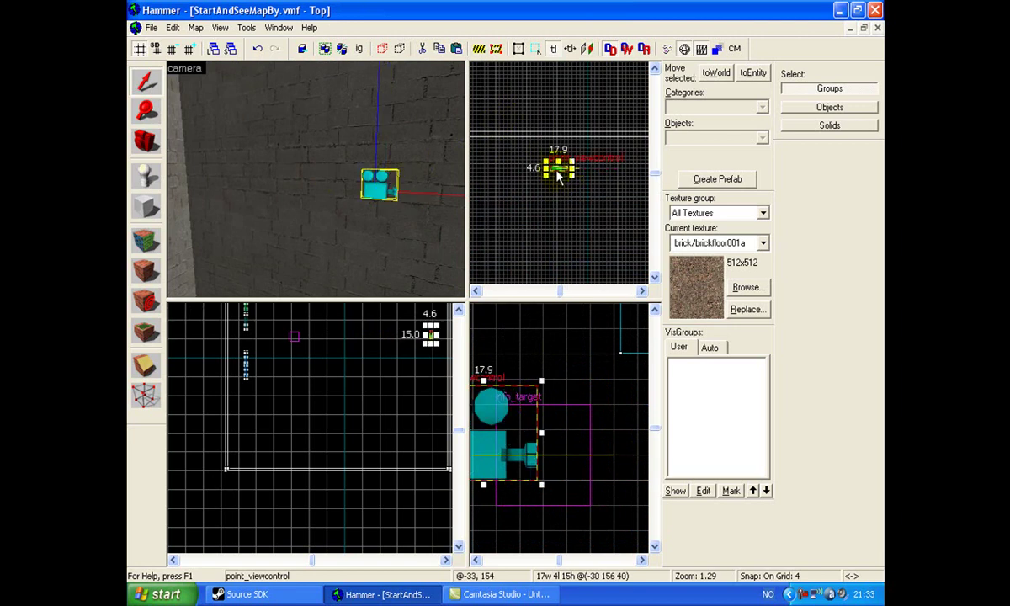
- Rotate the point_viewcontrol in the top view to about 271 degrees so it faces the lettering, and deselect it
{"action": "scroll", "coordinate": [558, 176], "scroll_direction": "up", "scroll_amount": 2}
{"action": "left_click", "coordinate": [558, 172]}
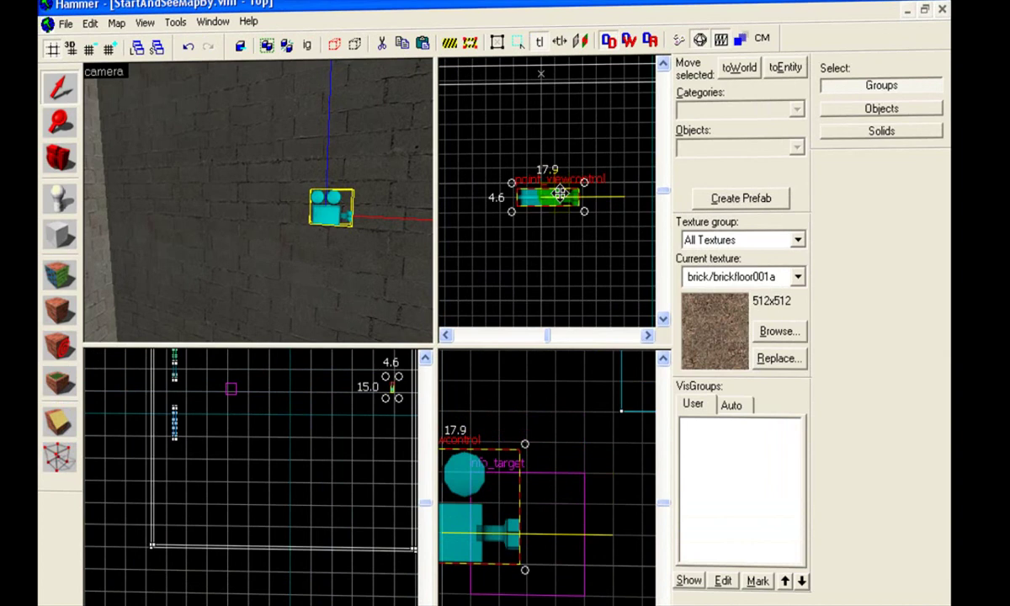
{"action": "left_click_drag", "start_coordinate": [531, 329], "coordinate": [473, 457]}
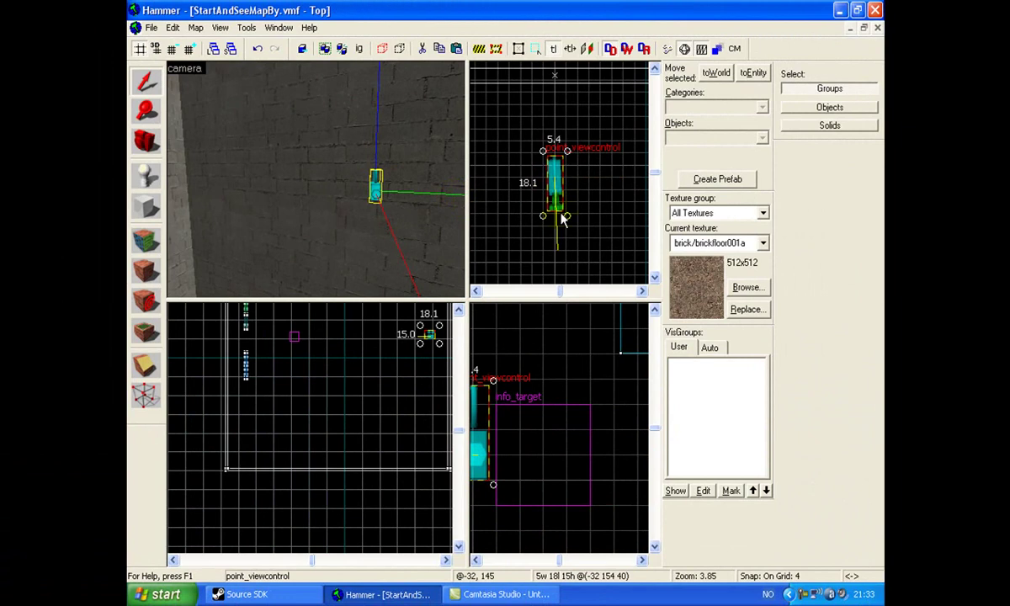
{"action": "scroll", "coordinate": [564, 218], "scroll_direction": "down", "scroll_amount": 2}
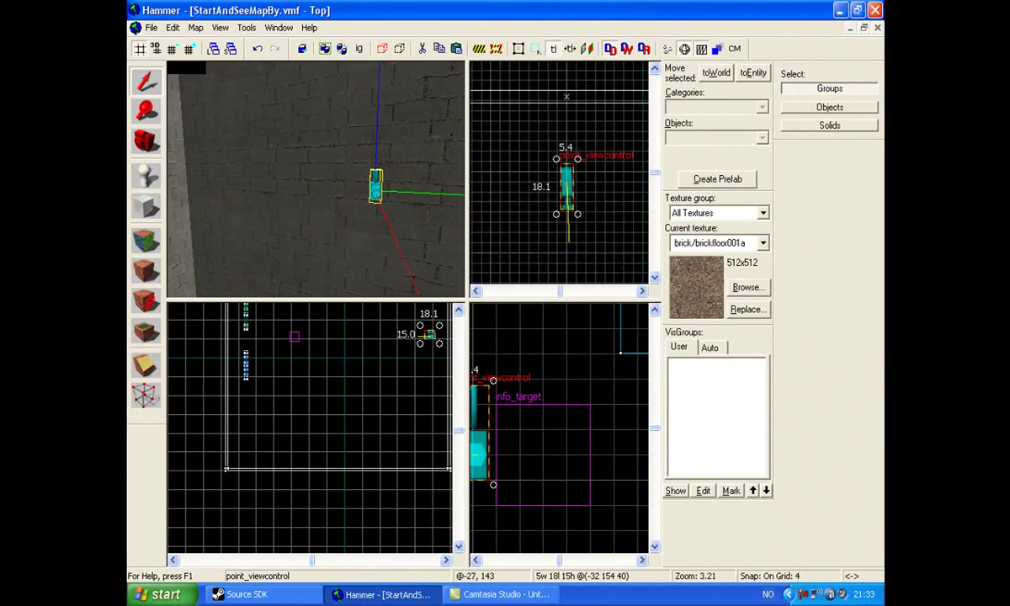
{"action": "left_click_drag", "start_coordinate": [578, 214], "coordinate": [576, 218]}
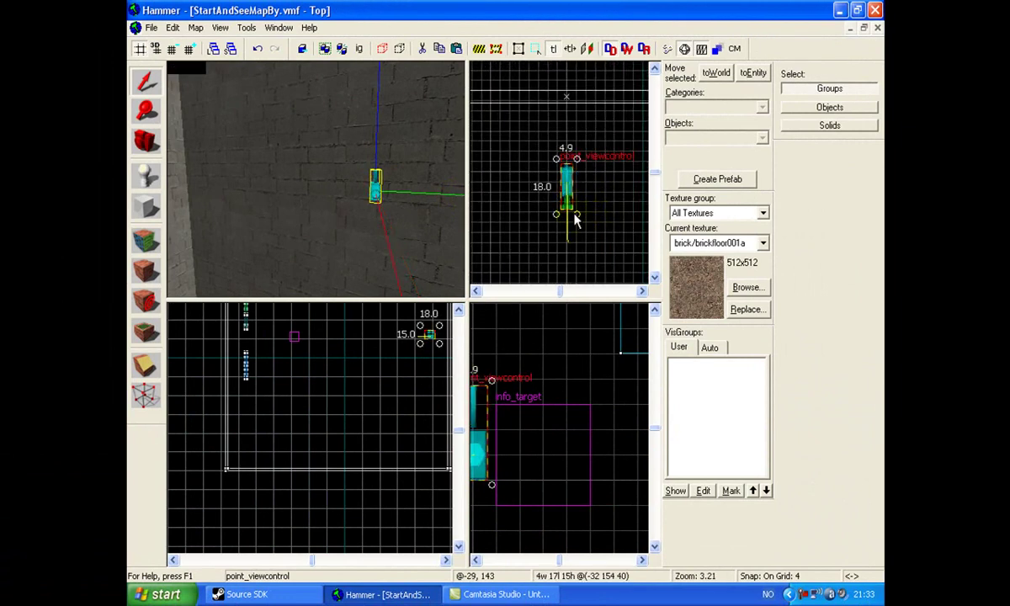
{"action": "key", "text": "Escape"}
- Examine the view of the lettering and info_target from the point_viewcontrol's position in the 3D view
{"action": "key", "text": "z"}
{"action": "key", "text": "w"}
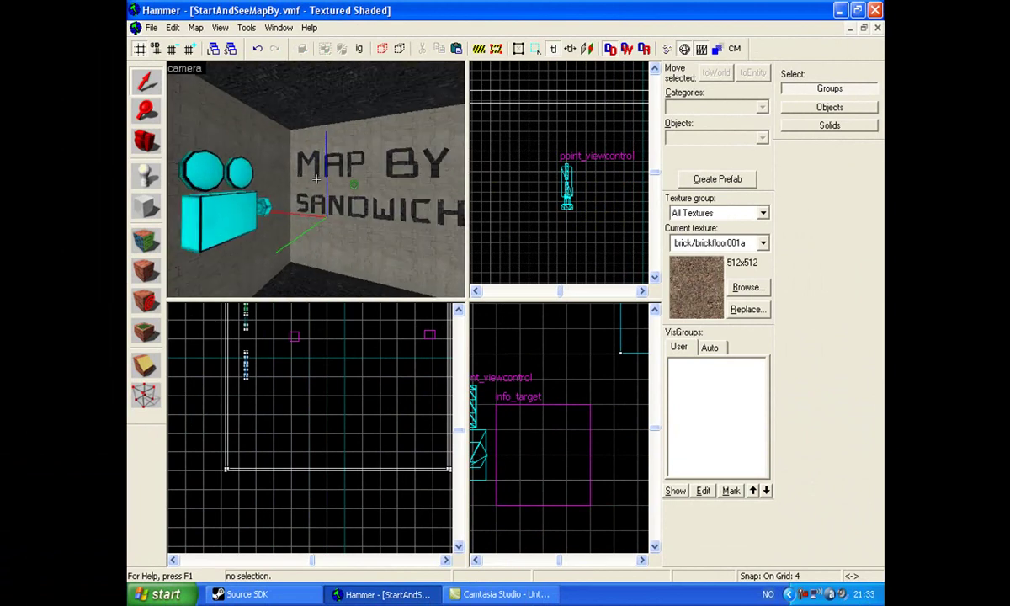
{"action": "key", "text": "a"}
{"action": "key", "text": "w"}
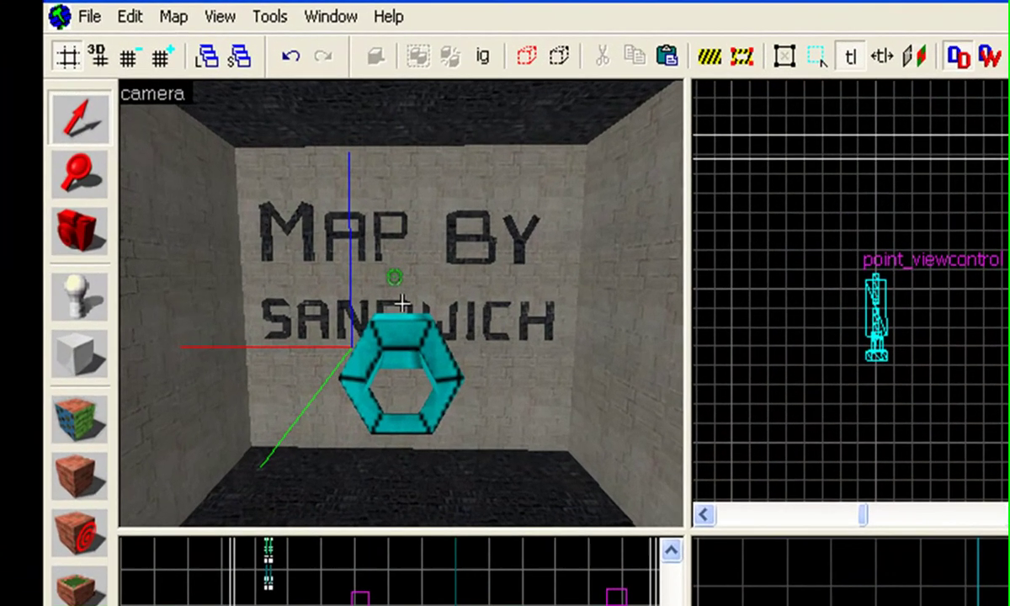
{"action": "key", "text": "w"}
{"action": "scroll", "coordinate": [403, 305], "scroll_direction": "down", "scroll_amount": 3}
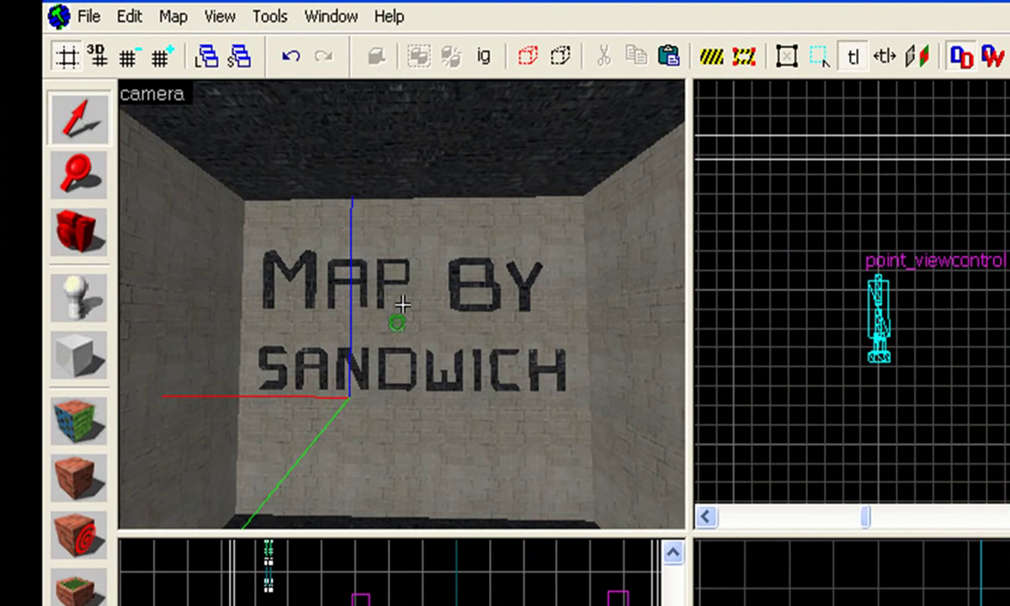
{"action": "scroll", "coordinate": [402, 305], "scroll_direction": "up", "scroll_amount": 4}
{"action": "key", "text": "Left"}
{"action": "key", "text": "s"}
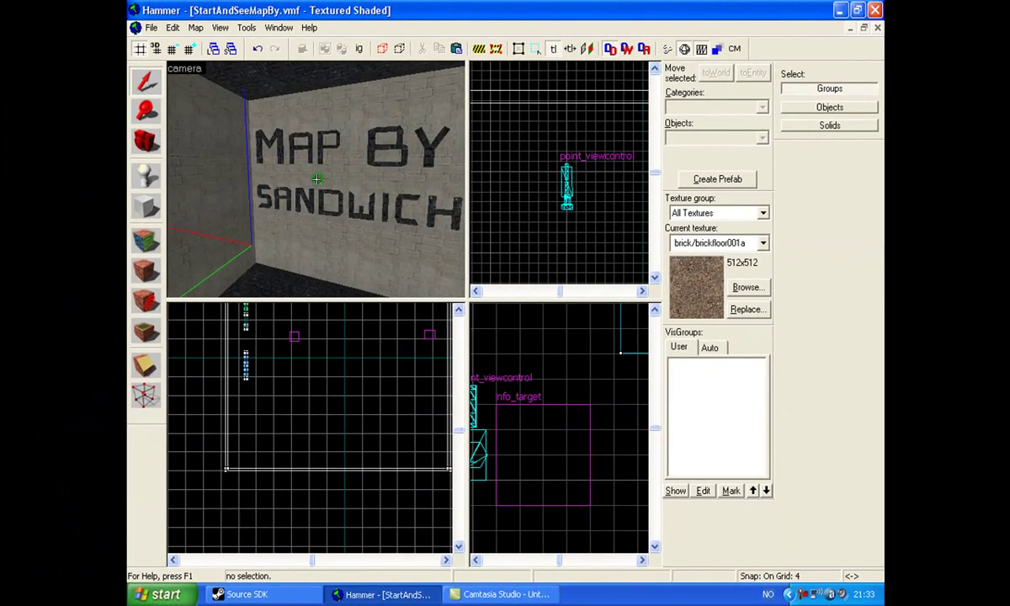
- Name the info_target in front of the lettering Viewcontrol and apply the change
{"action": "scroll", "coordinate": [317, 179], "scroll_direction": "up", "scroll_amount": 3}
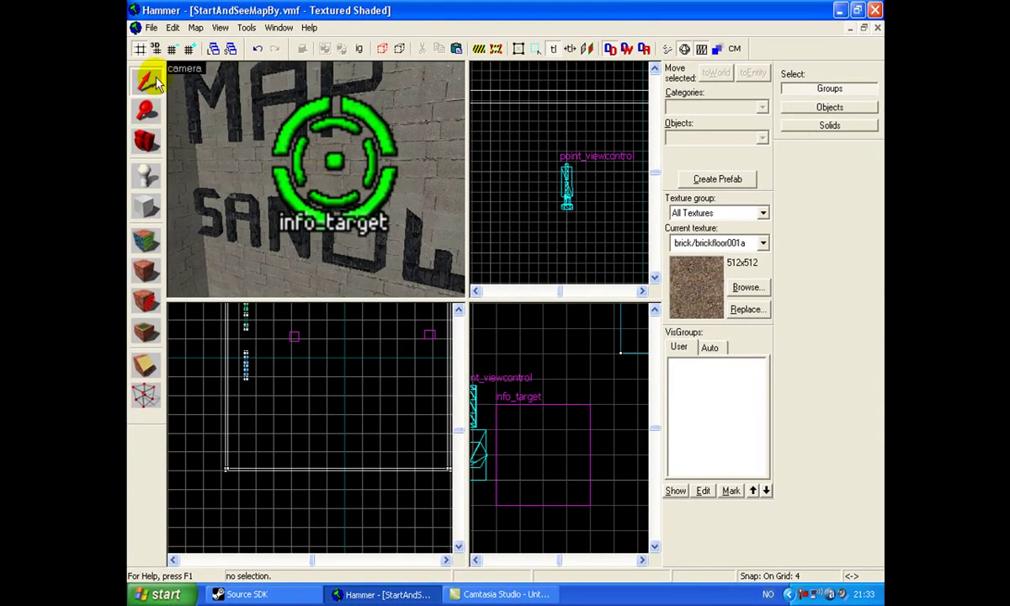
{"action": "double_click", "coordinate": [319, 217]}
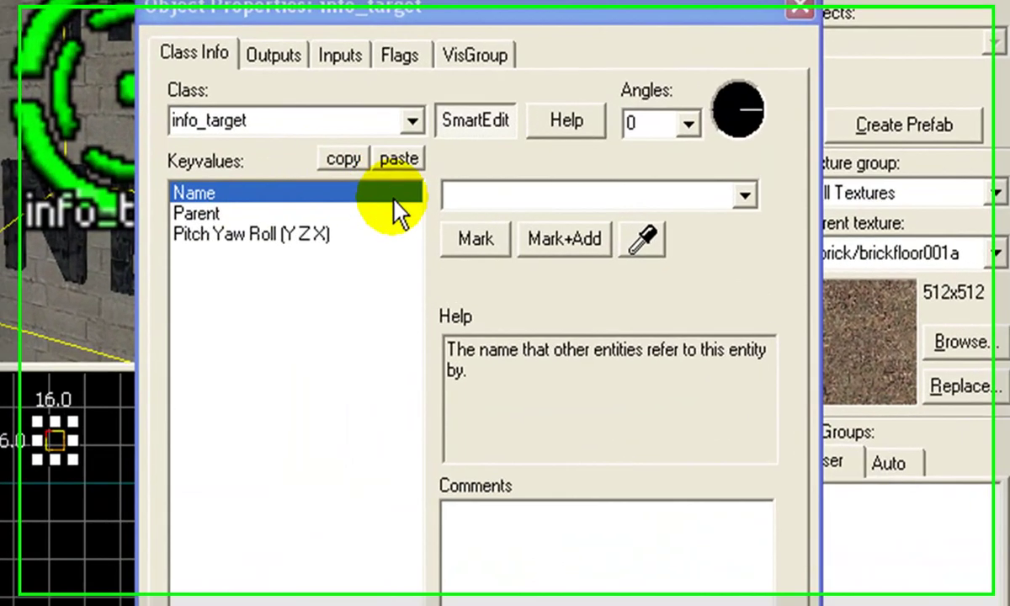
{"action": "left_click", "coordinate": [455, 195]}
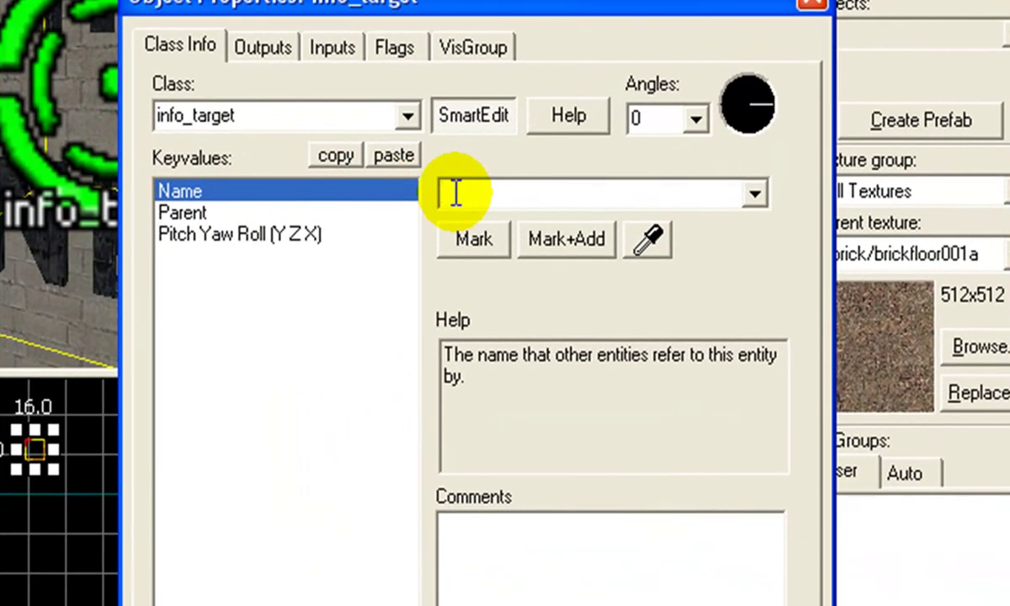
{"action": "type", "text": "Viewcontrol"}
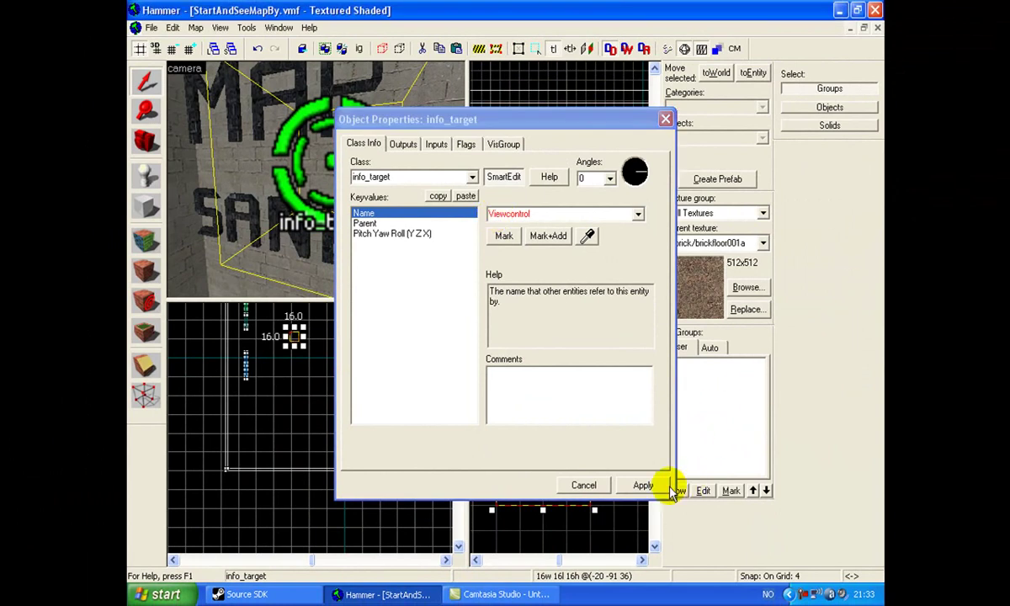
{"action": "left_click", "coordinate": [642, 486]}
{"action": "left_click", "coordinate": [586, 486]}
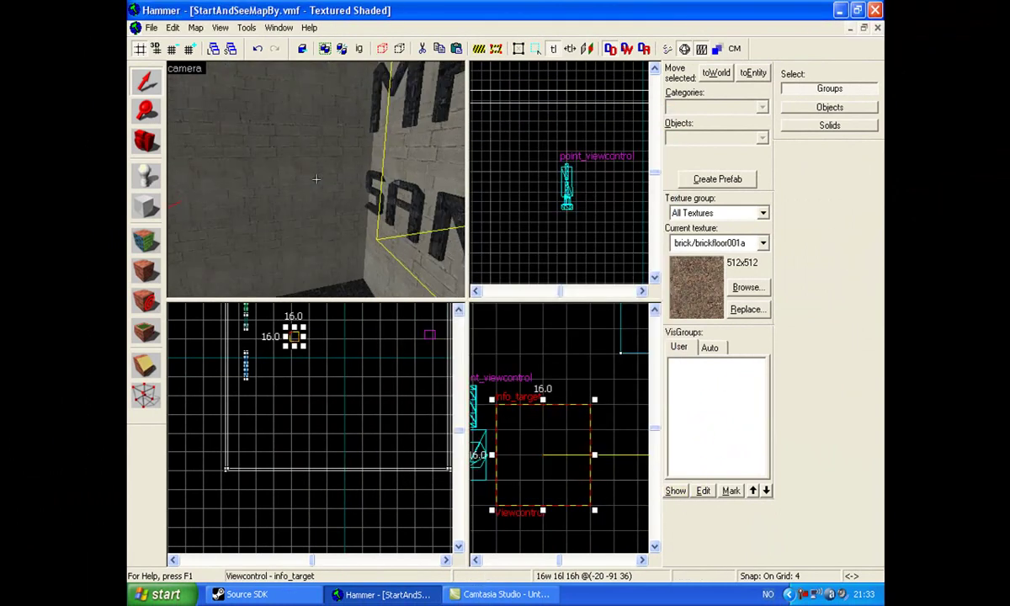
- Set the point_viewcontrol's Entity to Look At to Viewcontrol and close its properties
{"action": "key", "text": "w"}
{"action": "key", "text": "z"}
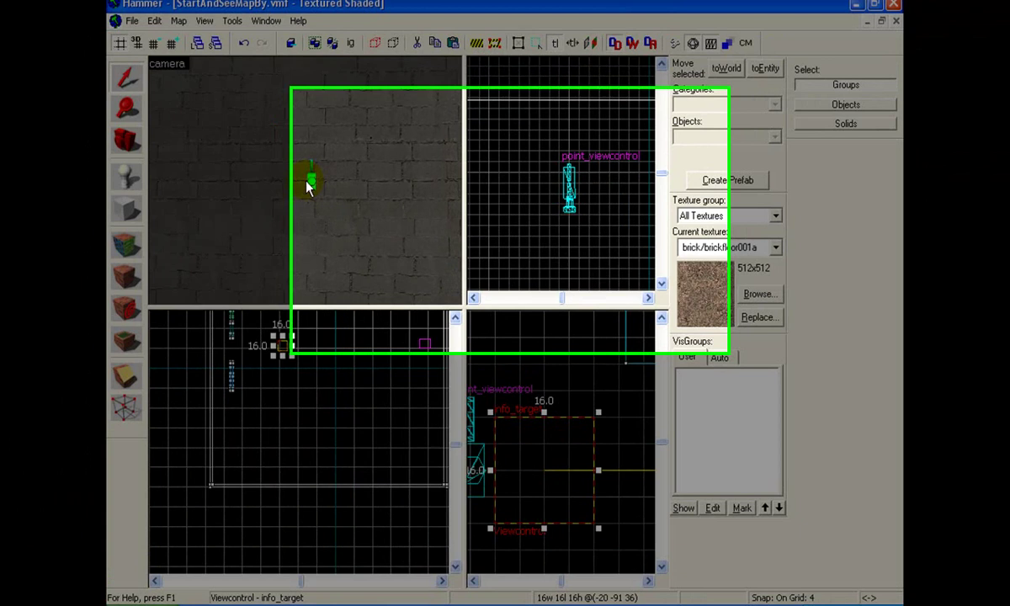
{"action": "double_click", "coordinate": [309, 186]}
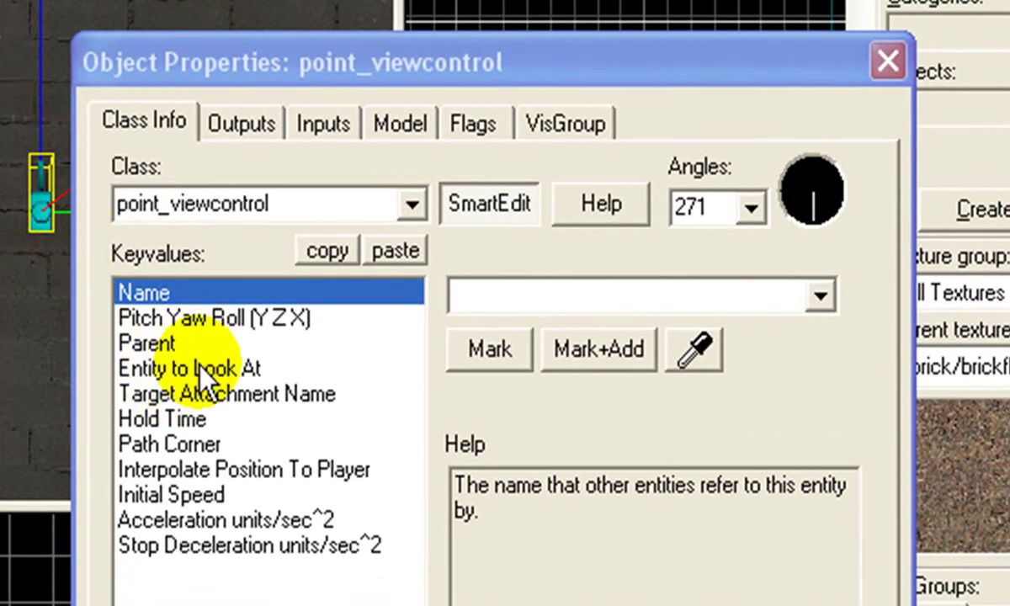
{"action": "left_click", "coordinate": [198, 368]}
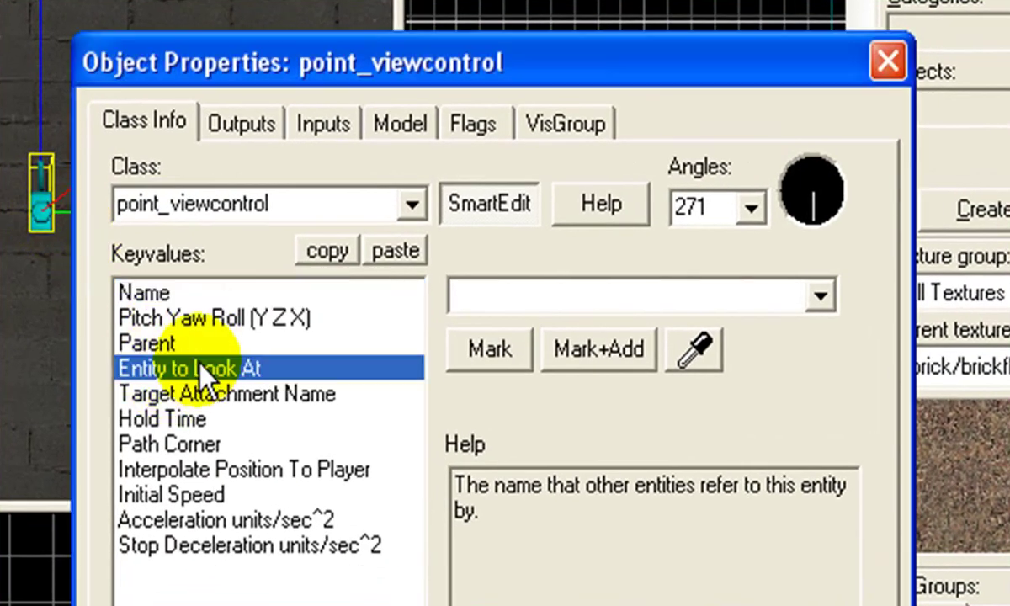
{"action": "left_click", "coordinate": [578, 289]}
{"action": "type", "text": "Viewcontrol"}
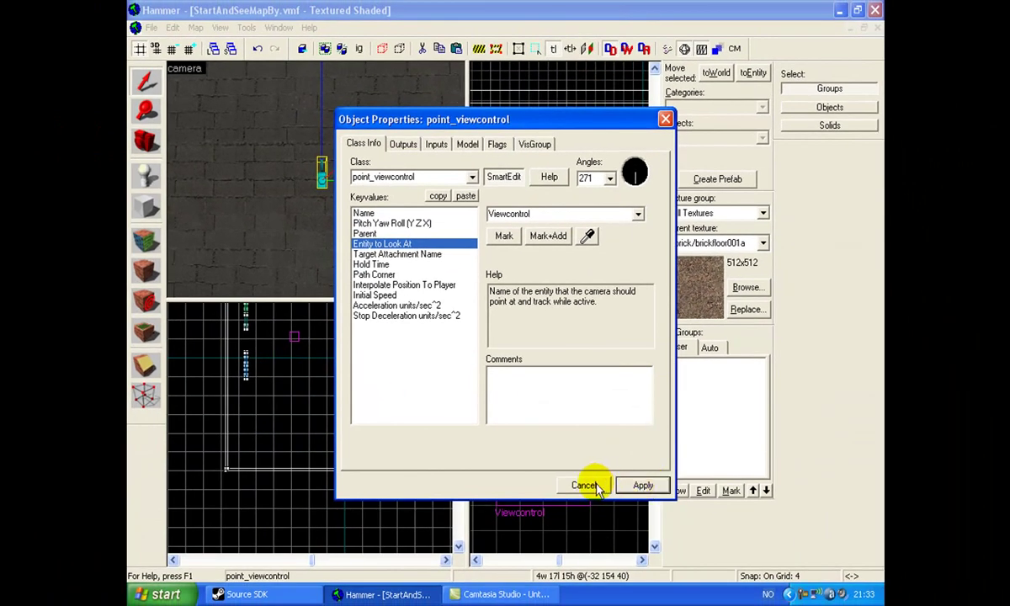
{"action": "left_click", "coordinate": [596, 488]}
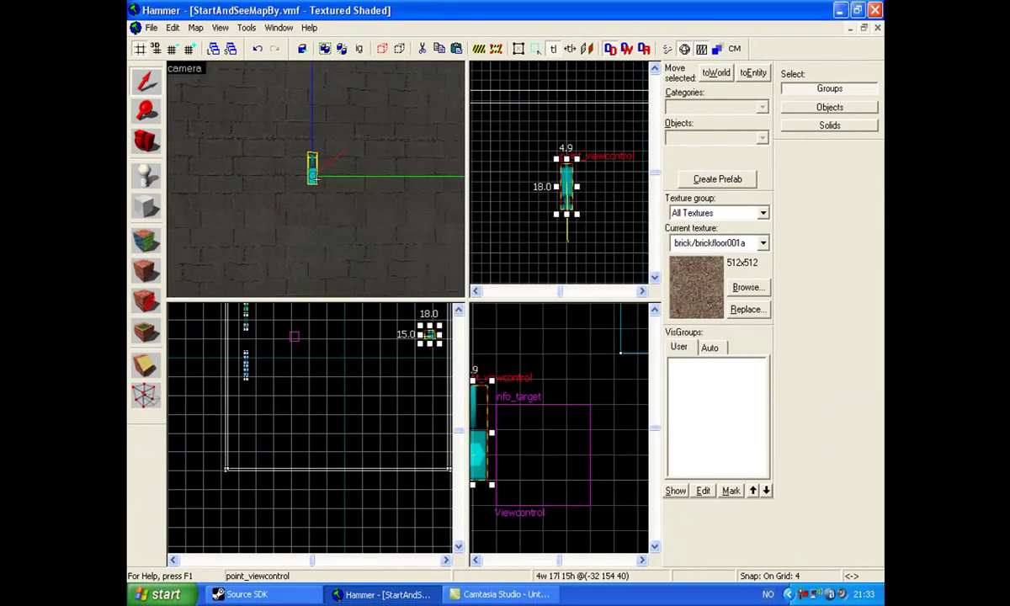
- Examine the point_viewcontrol's placement and direction relative to the lettering and info_target in the 3D view
{"action": "key", "text": "z"}
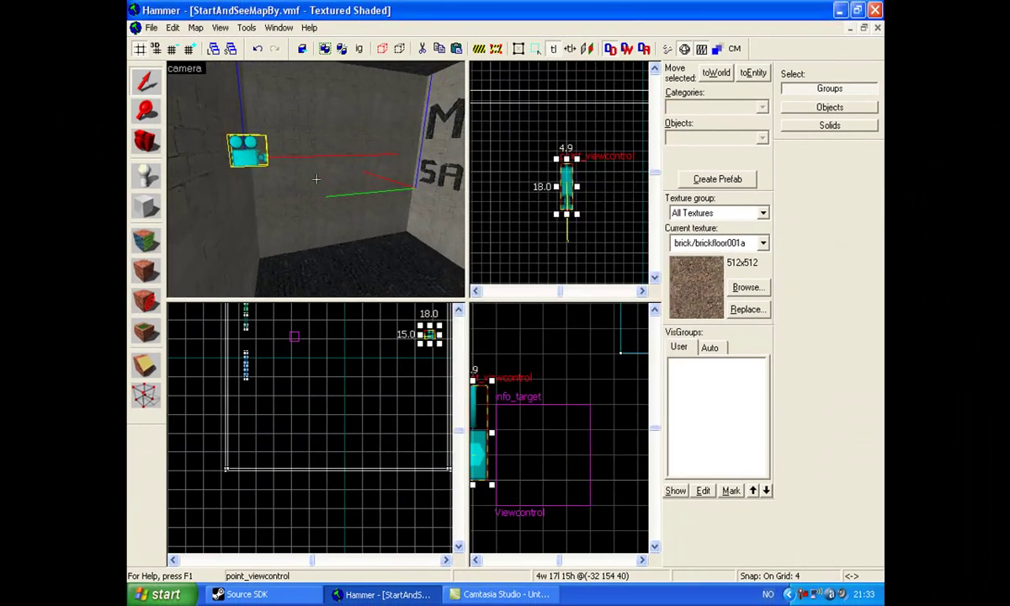
{"action": "key", "text": "s"}
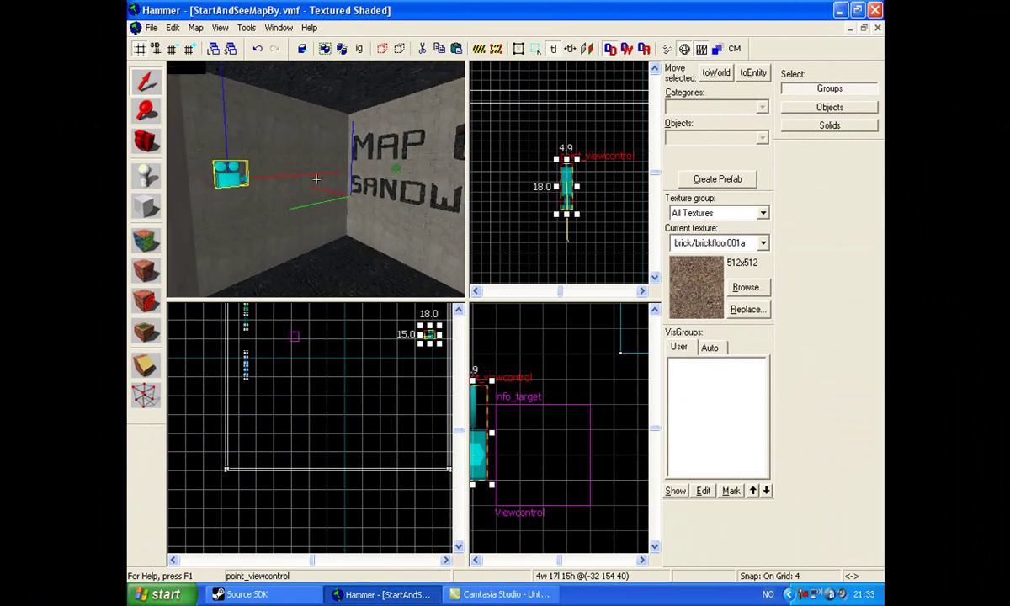
{"action": "key", "text": "d"}
{"action": "key", "text": "s"}
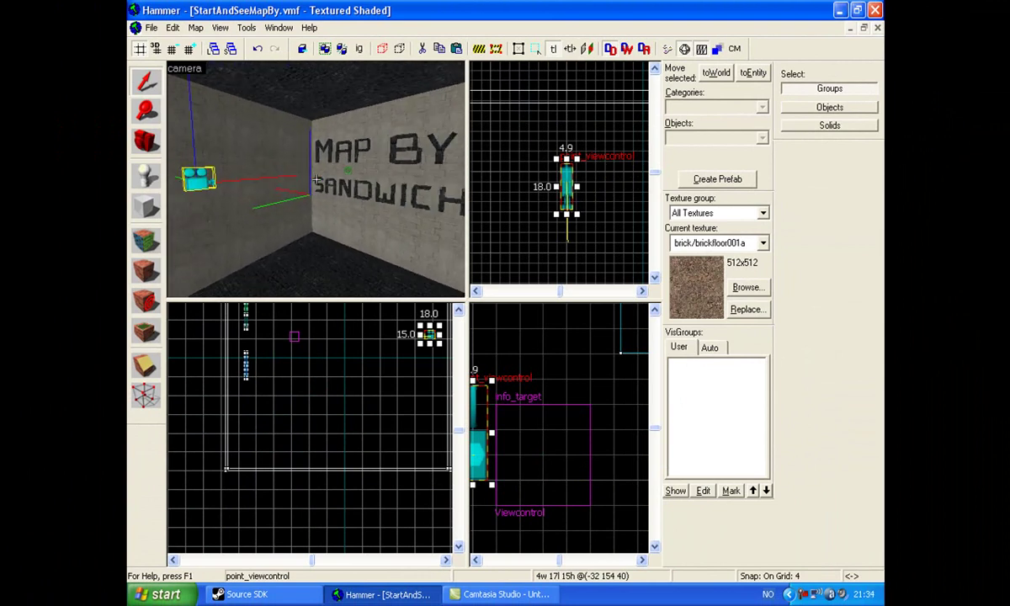
{"action": "key", "text": "z"}
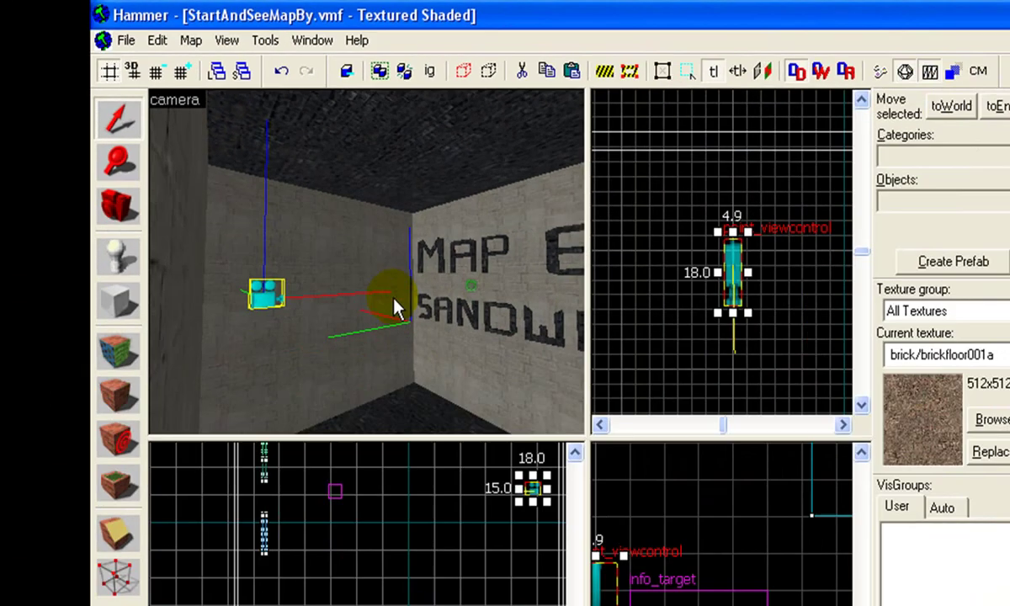
{"action": "key", "text": "z"}
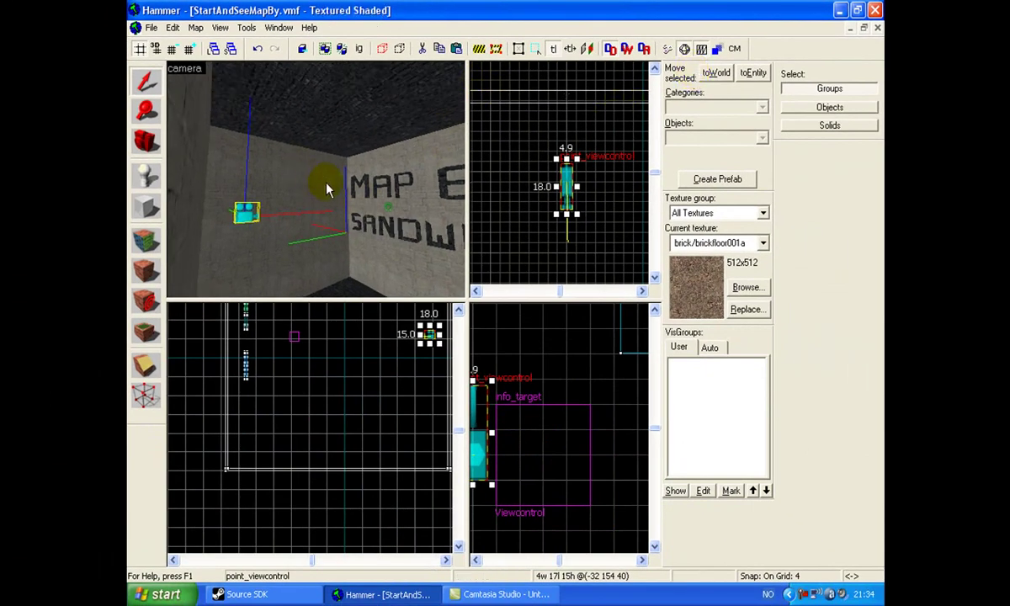
{"action": "key", "text": "z"}
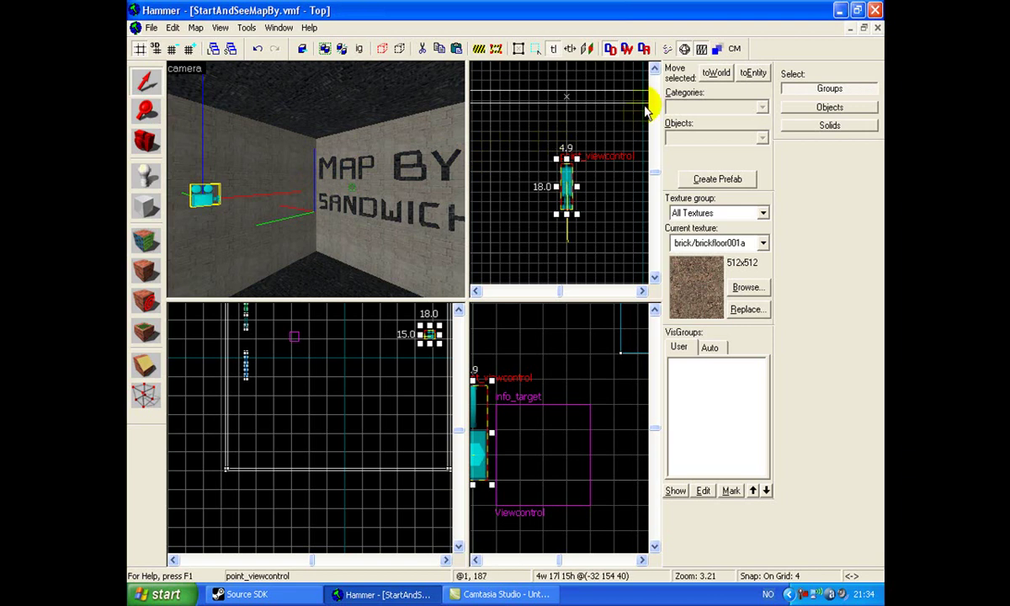
- Switch to Steam, launch Counter-Strike: Source and start a local server on the StartAndSeeMapBy map without bots
{"action": "left_click", "coordinate": [669, 49]}
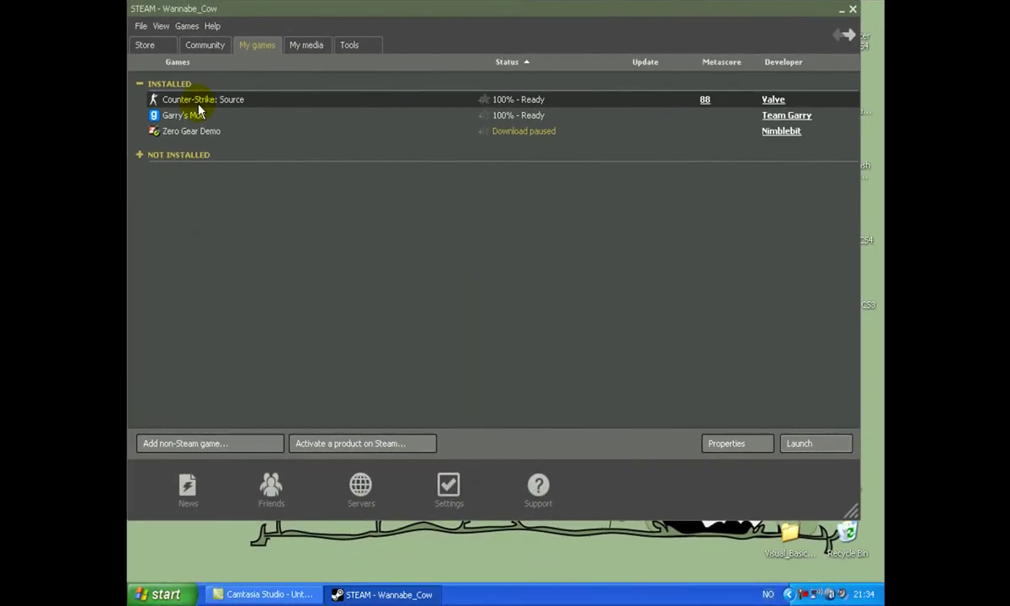
{"action": "double_click", "coordinate": [271, 233]}
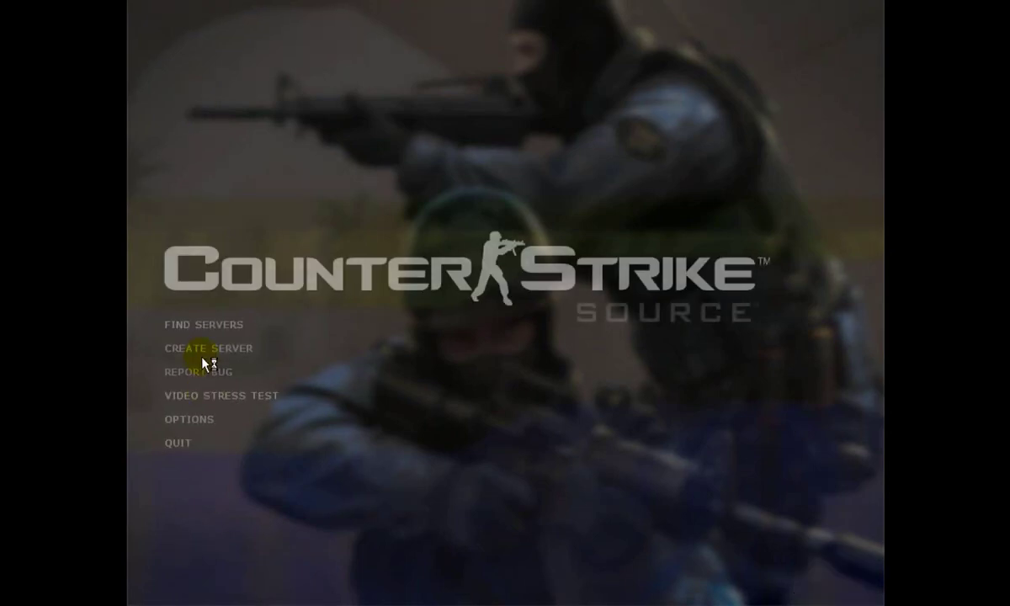
{"action": "left_click", "coordinate": [224, 349]}
{"action": "left_click", "coordinate": [505, 189]}
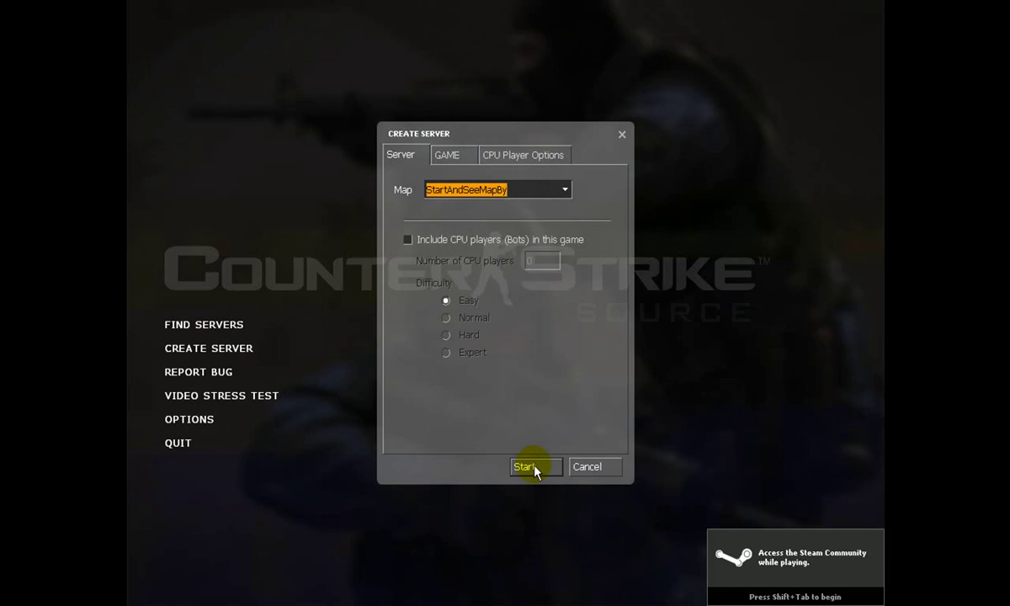
{"action": "left_click", "coordinate": [535, 466]}
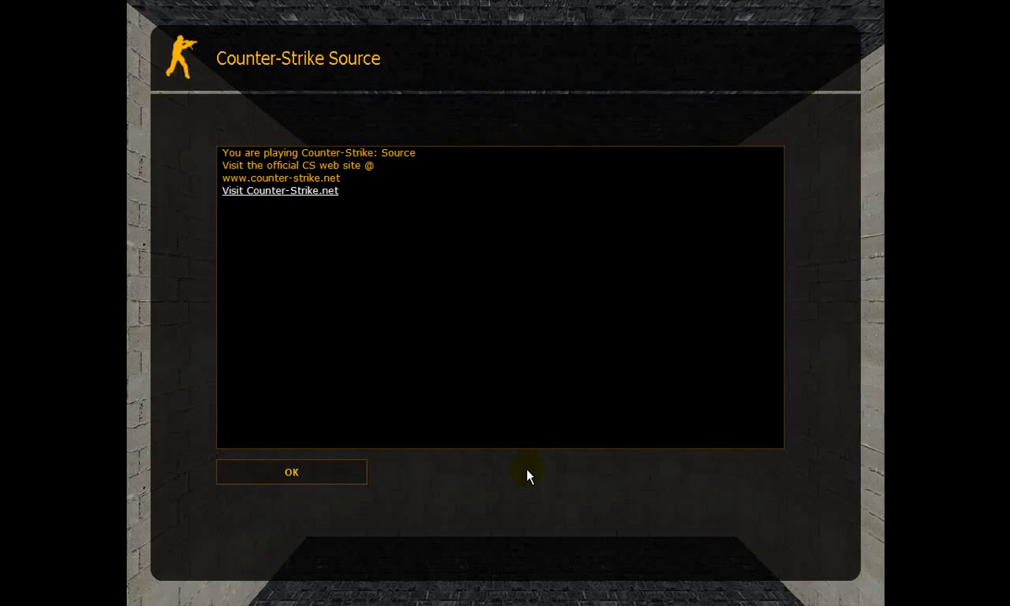
- Dismiss the welcome message, spectate the match to check the camera view of the lettering, and reopen team selection
{"action": "left_click", "coordinate": [295, 475]}
{"action": "key", "text": "6"}
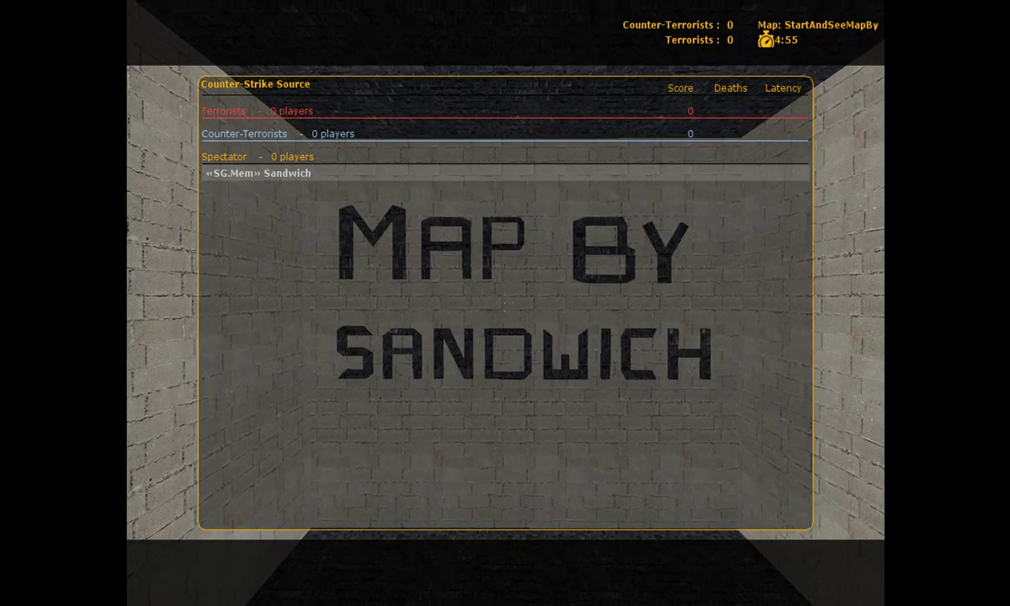
{"action": "key", "text": "m"}
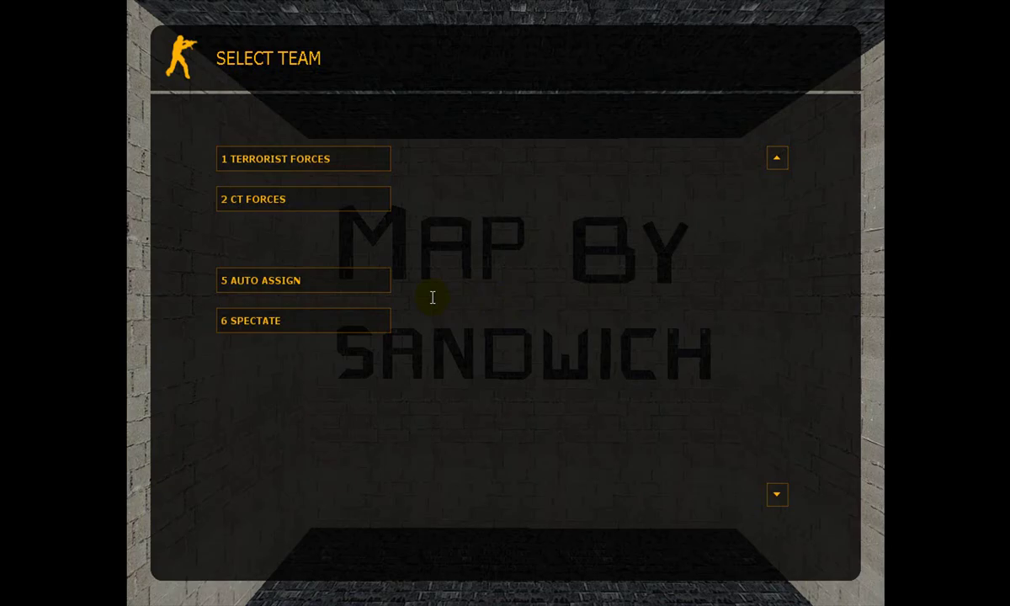